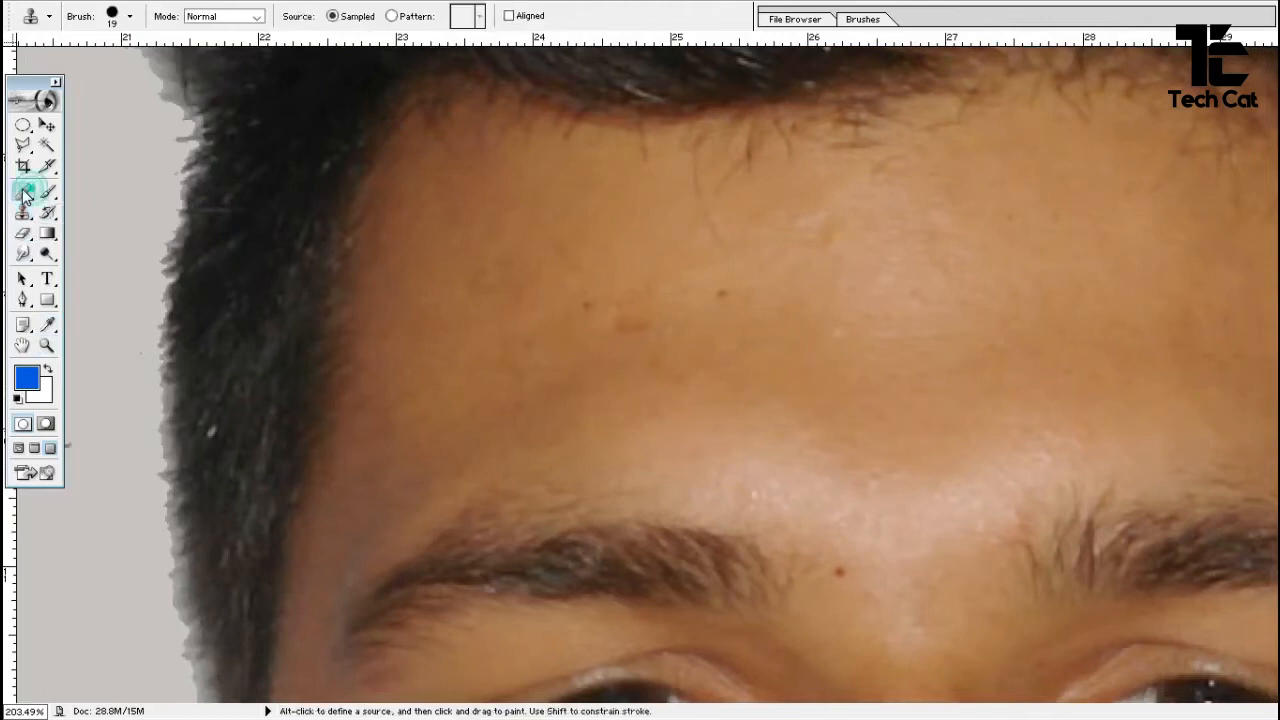
Patch the small dark spots on the forehead and the mole between the eyebrows using clean neighbouring skin with the Patch tool
{"action": "left_click", "coordinate": [26, 196]}
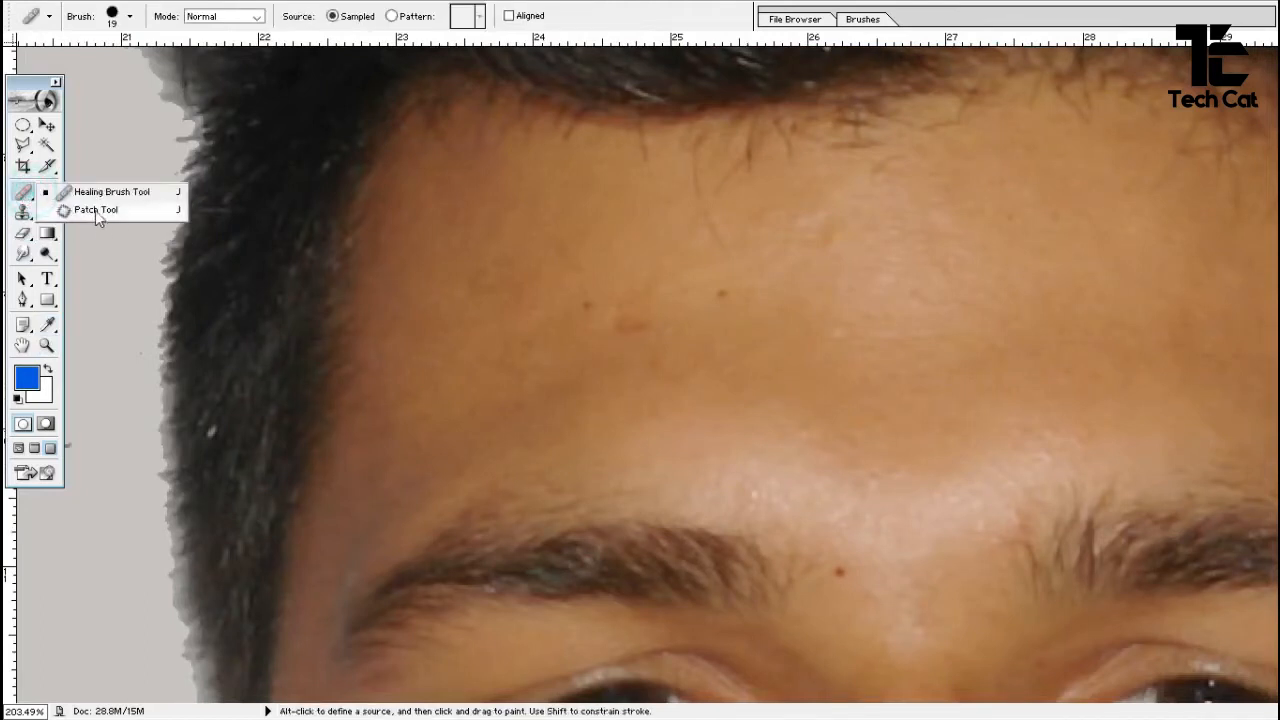
{"action": "left_click", "coordinate": [95, 210]}
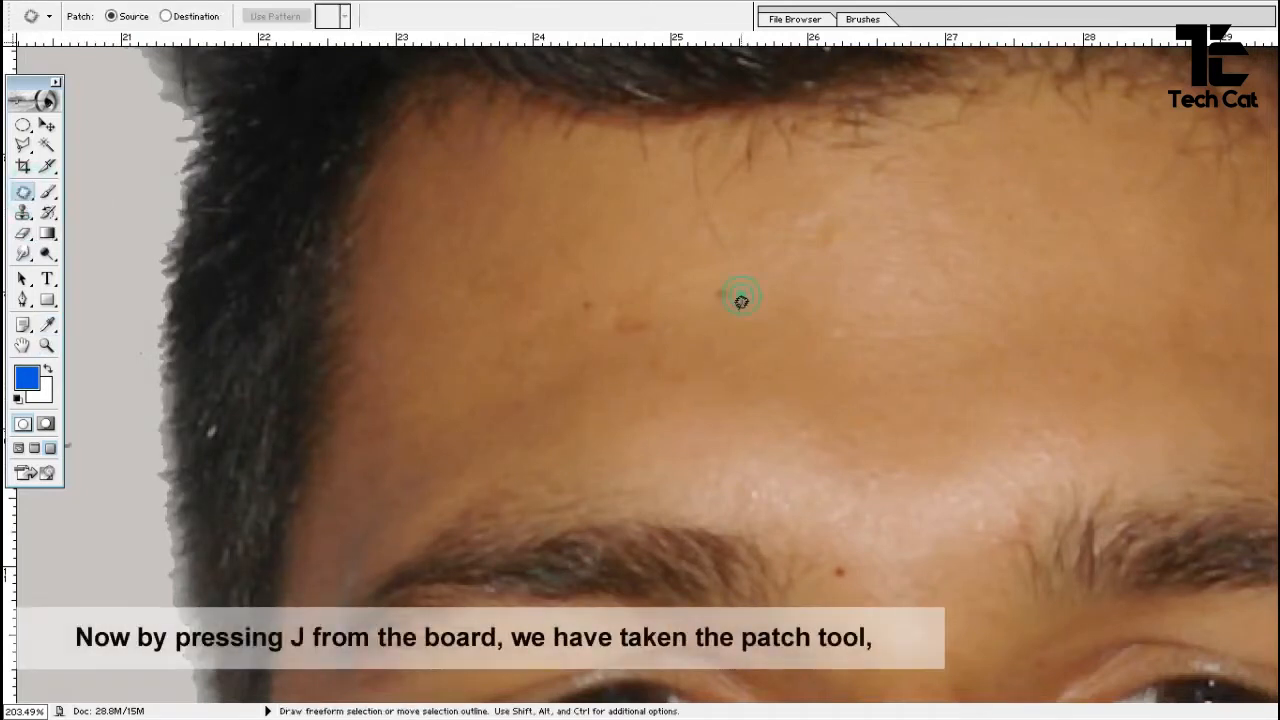
{"action": "left_click_drag", "start_coordinate": [746, 285], "coordinate": [744, 279]}
{"action": "left_click_drag", "start_coordinate": [820, 302], "coordinate": [845, 300]}
{"action": "mouse_move", "coordinate": [671, 323]}
{"action": "left_mouse_down"}
{"action": "mouse_move", "coordinate": [631, 342]}
{"action": "mouse_move", "coordinate": [595, 338]}
{"action": "mouse_move", "coordinate": [623, 276]}
{"action": "mouse_move", "coordinate": [674, 318]}
{"action": "mouse_move", "coordinate": [620, 326]}
{"action": "mouse_move", "coordinate": [799, 314]}
{"action": "left_mouse_up"}
{"action": "left_click", "coordinate": [601, 287]}
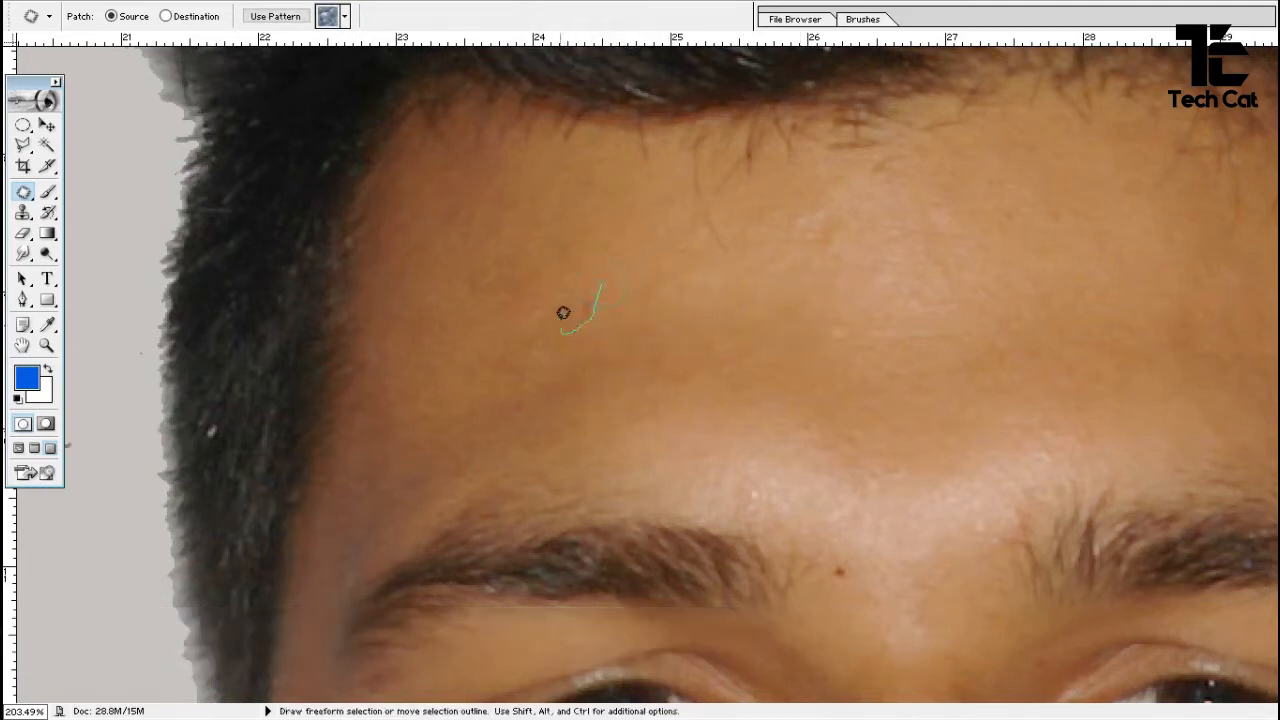
{"action": "left_click_drag", "start_coordinate": [607, 274], "coordinate": [605, 281]}
{"action": "left_click_drag", "start_coordinate": [846, 569], "coordinate": [917, 525]}
Patch the cluster of dark spots on the cheek below the outer corner of the eye, near the ear
{"action": "key", "text": "space"}
{"action": "left_click_drag", "start_coordinate": [882, 577], "coordinate": [760, 354]}
{"action": "left_click_drag", "start_coordinate": [803, 523], "coordinate": [734, 323]}
{"action": "left_click_drag", "start_coordinate": [769, 489], "coordinate": [723, 346]}
{"action": "left_click_drag", "start_coordinate": [439, 480], "coordinate": [717, 420]}
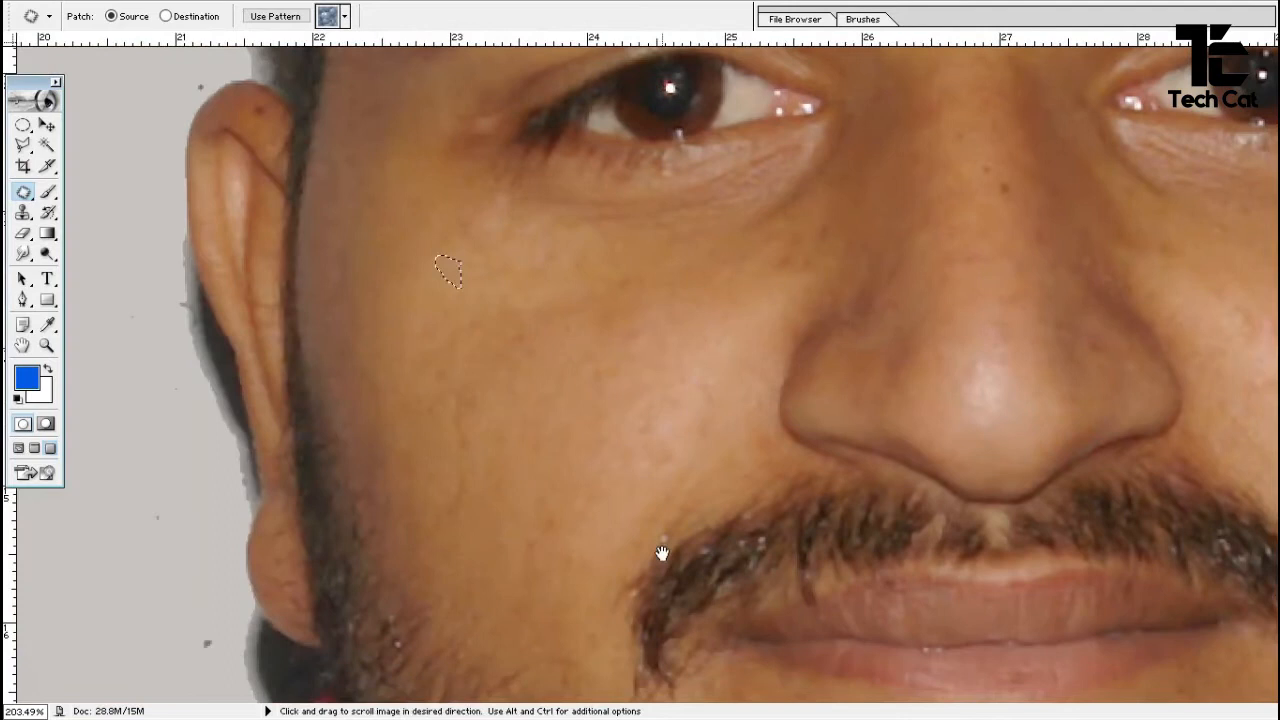
{"action": "left_click_drag", "start_coordinate": [707, 584], "coordinate": [457, 144]}
{"action": "left_click_drag", "start_coordinate": [755, 496], "coordinate": [606, 359]}
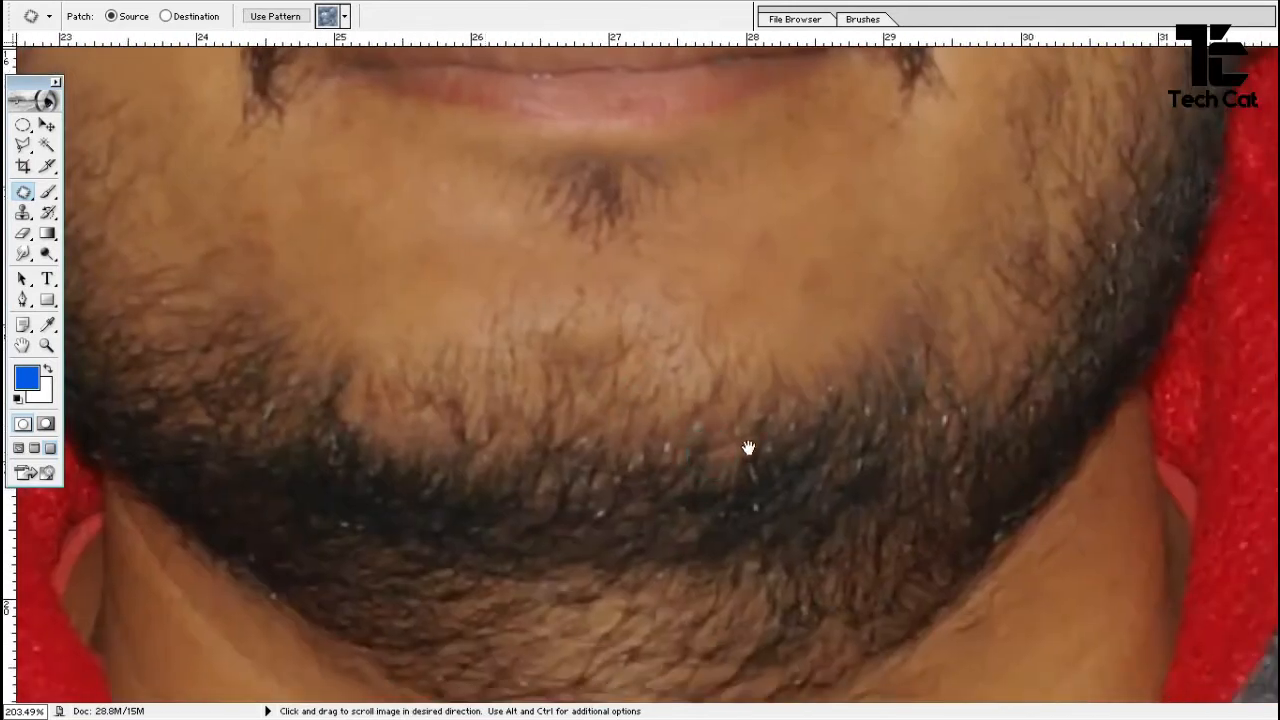
{"action": "left_click_drag", "start_coordinate": [820, 230], "coordinate": [706, 504]}
{"action": "left_click_drag", "start_coordinate": [806, 289], "coordinate": [765, 530]}
{"action": "left_click_drag", "start_coordinate": [876, 275], "coordinate": [826, 417]}
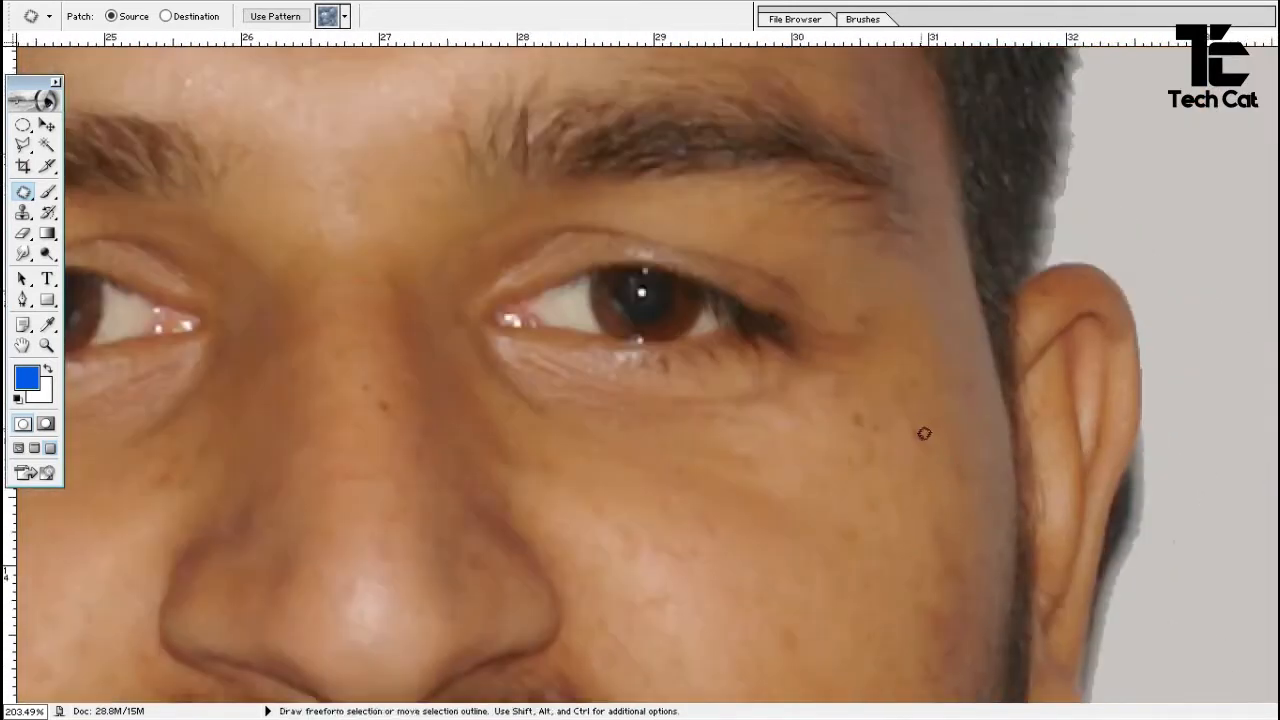
{"action": "mouse_move", "coordinate": [890, 450]}
{"action": "left_mouse_down"}
{"action": "mouse_move", "coordinate": [827, 408]}
{"action": "mouse_move", "coordinate": [827, 387]}
{"action": "mouse_move", "coordinate": [897, 399]}
{"action": "mouse_move", "coordinate": [781, 492]}
{"action": "left_mouse_up"}
{"action": "mouse_move", "coordinate": [962, 463]}
{"action": "left_mouse_down"}
{"action": "mouse_move", "coordinate": [898, 435]}
{"action": "mouse_move", "coordinate": [900, 396]}
{"action": "mouse_move", "coordinate": [961, 462]}
{"action": "left_mouse_up"}
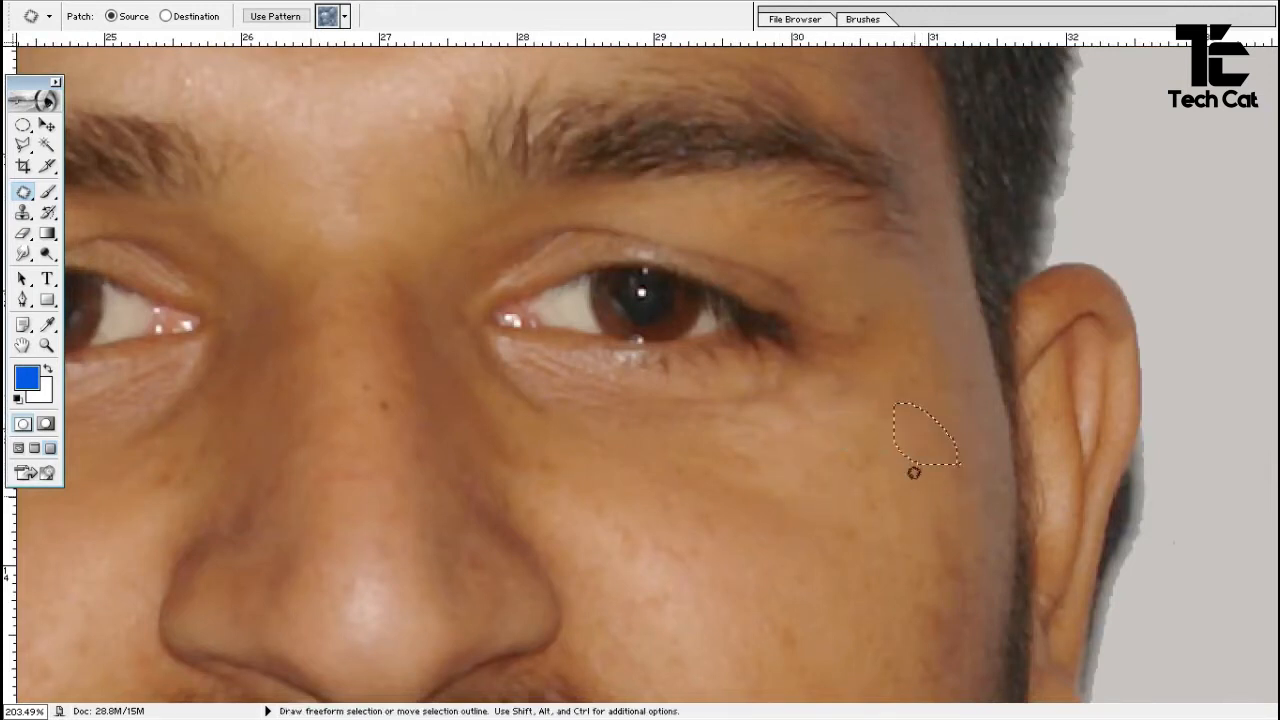
Patch the remaining blemishes beside the eye corner, on the lower cheek and on the nose bridge, and clear the selection
{"action": "mouse_move", "coordinate": [863, 327]}
{"action": "left_mouse_down"}
{"action": "mouse_move", "coordinate": [861, 290]}
{"action": "mouse_move", "coordinate": [886, 305]}
{"action": "mouse_move", "coordinate": [877, 338]}
{"action": "left_mouse_up"}
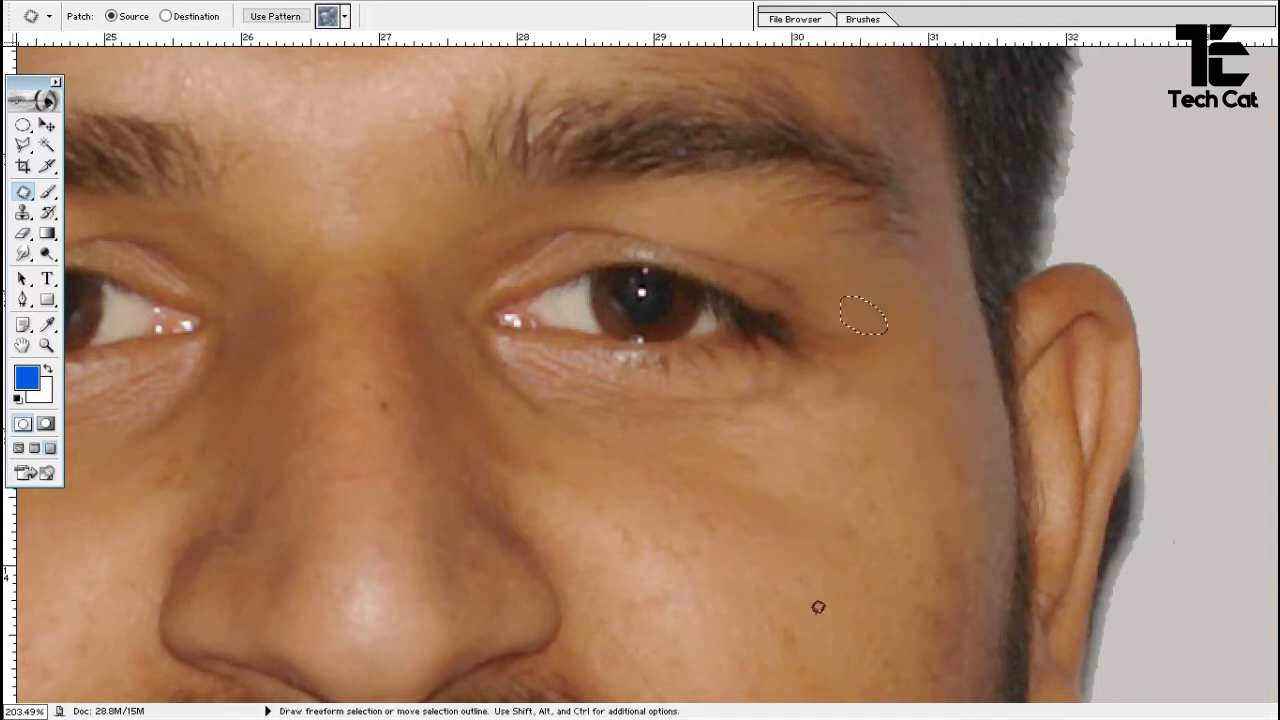
{"action": "left_click_drag", "start_coordinate": [823, 646], "coordinate": [803, 654]}
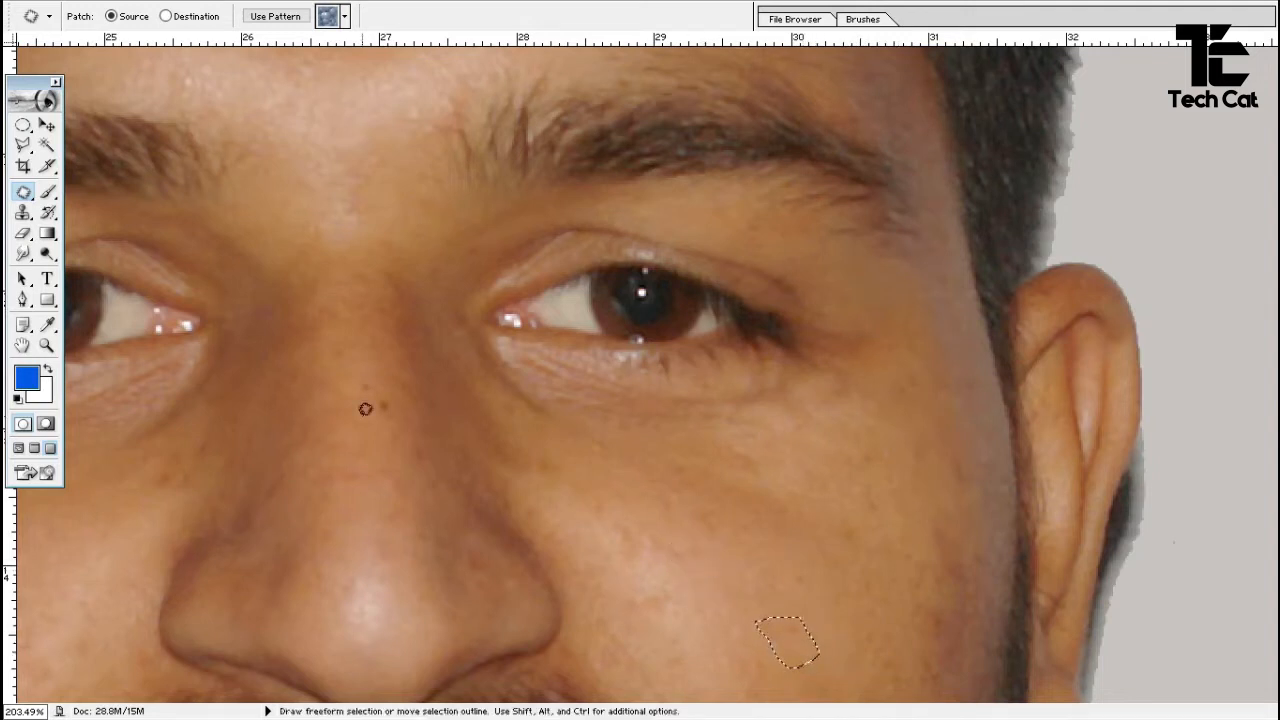
{"action": "left_click_drag", "start_coordinate": [356, 369], "coordinate": [357, 372]}
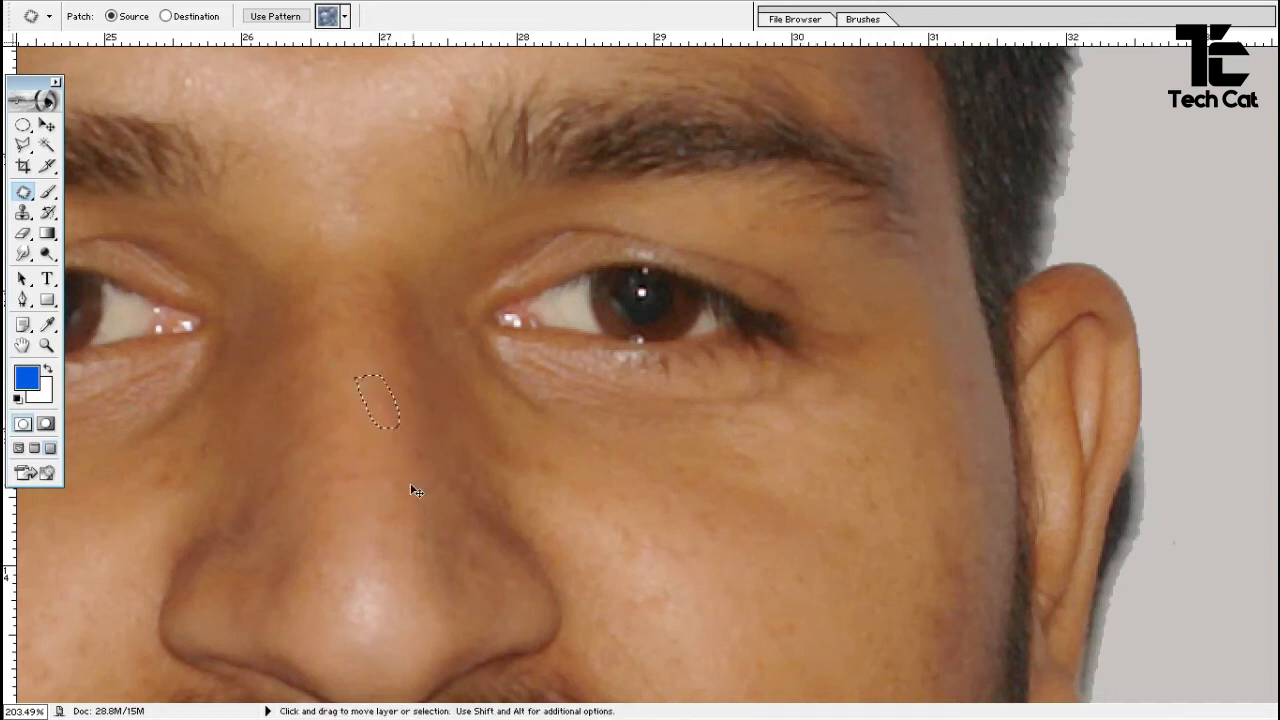
{"action": "key", "text": "ctrl+d"}
Smooth the face with the JPEG Clean Up noise filter at a smoothness of 7
{"action": "key", "text": "ctrl+minus"}
{"action": "key", "text": "ctrl+minus"}
{"action": "key", "text": "ctrl+minus"}
{"action": "key", "text": "ctrl+minus"}
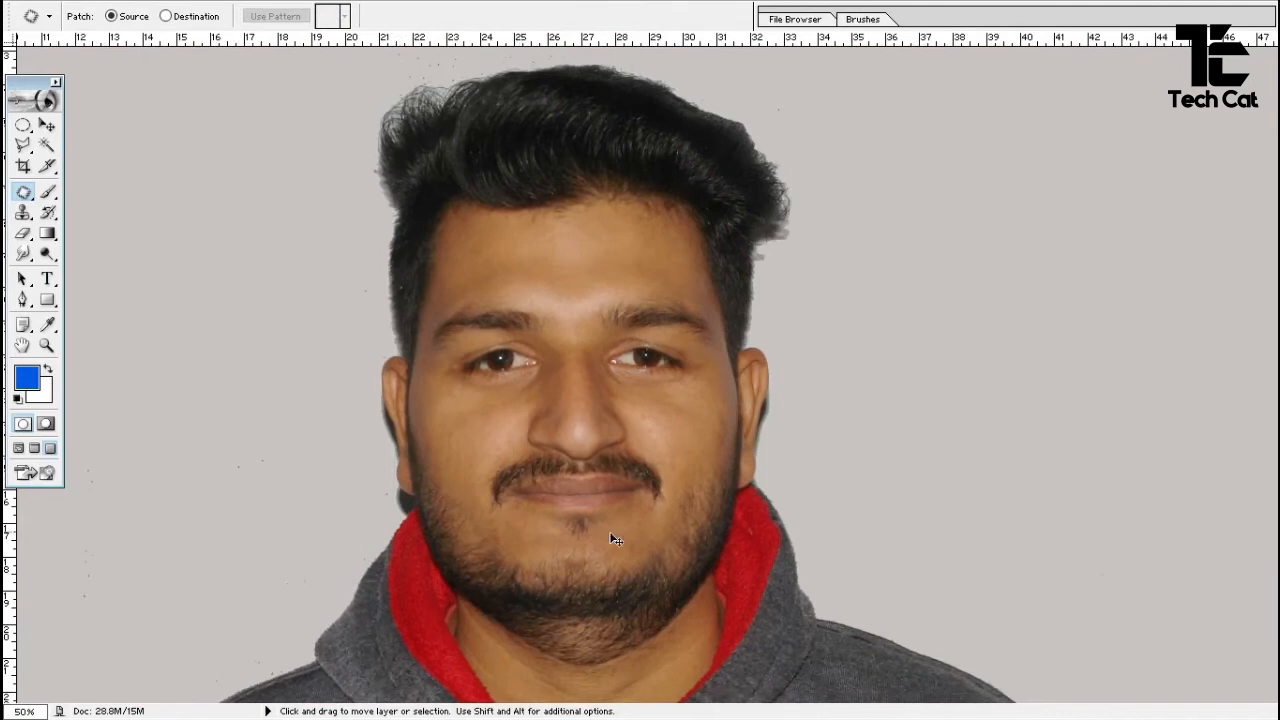
{"action": "key", "text": "ctrl+plus"}
{"action": "key", "text": "alt+t"}
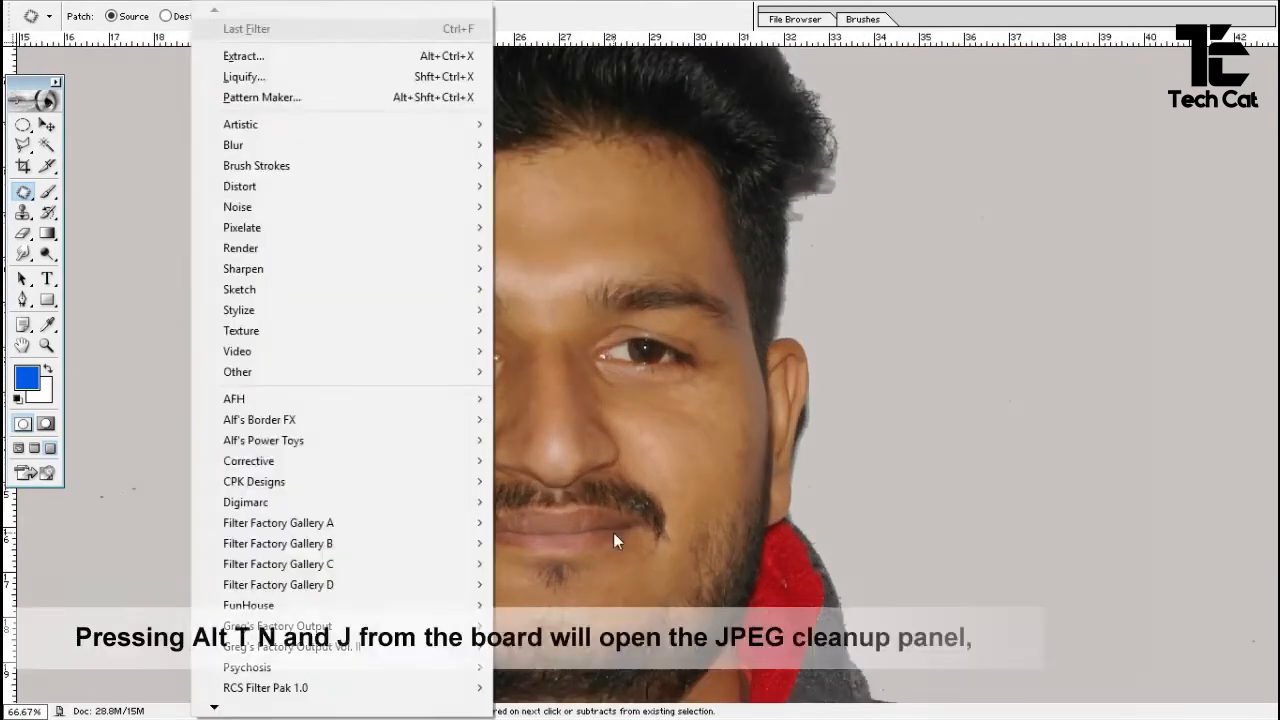
{"action": "key", "text": "n"}
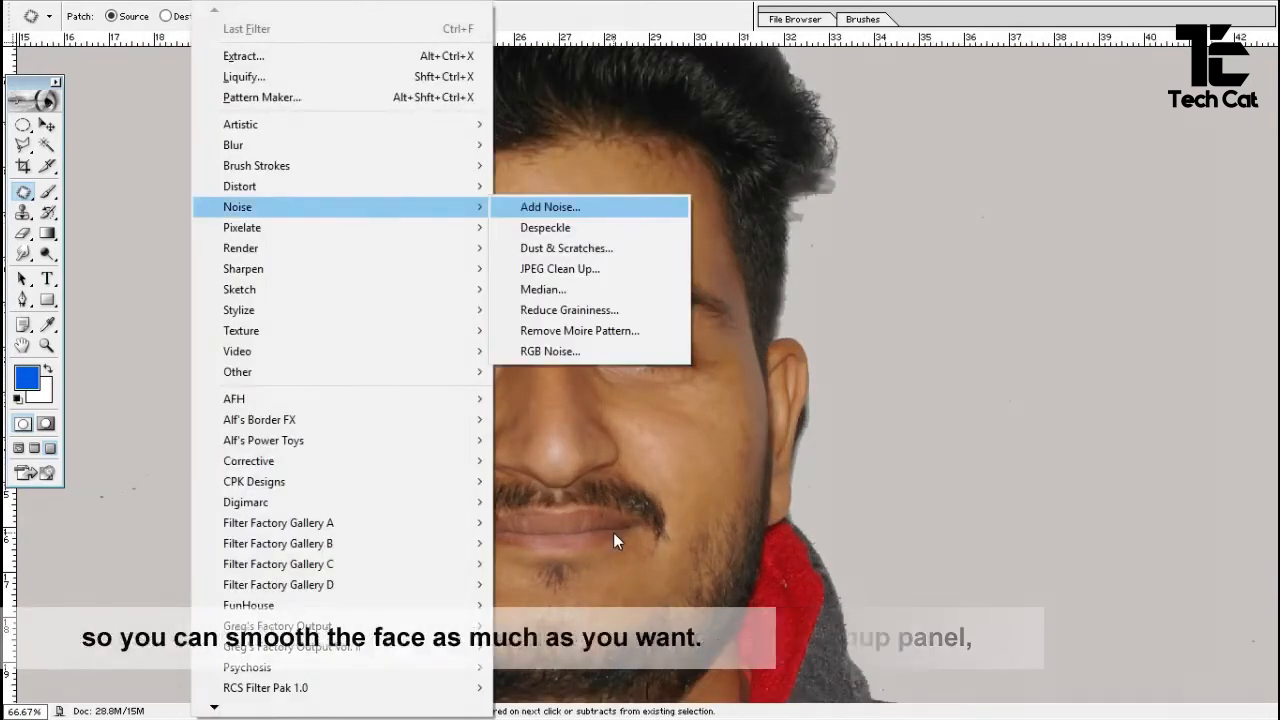
{"action": "key", "text": "j"}
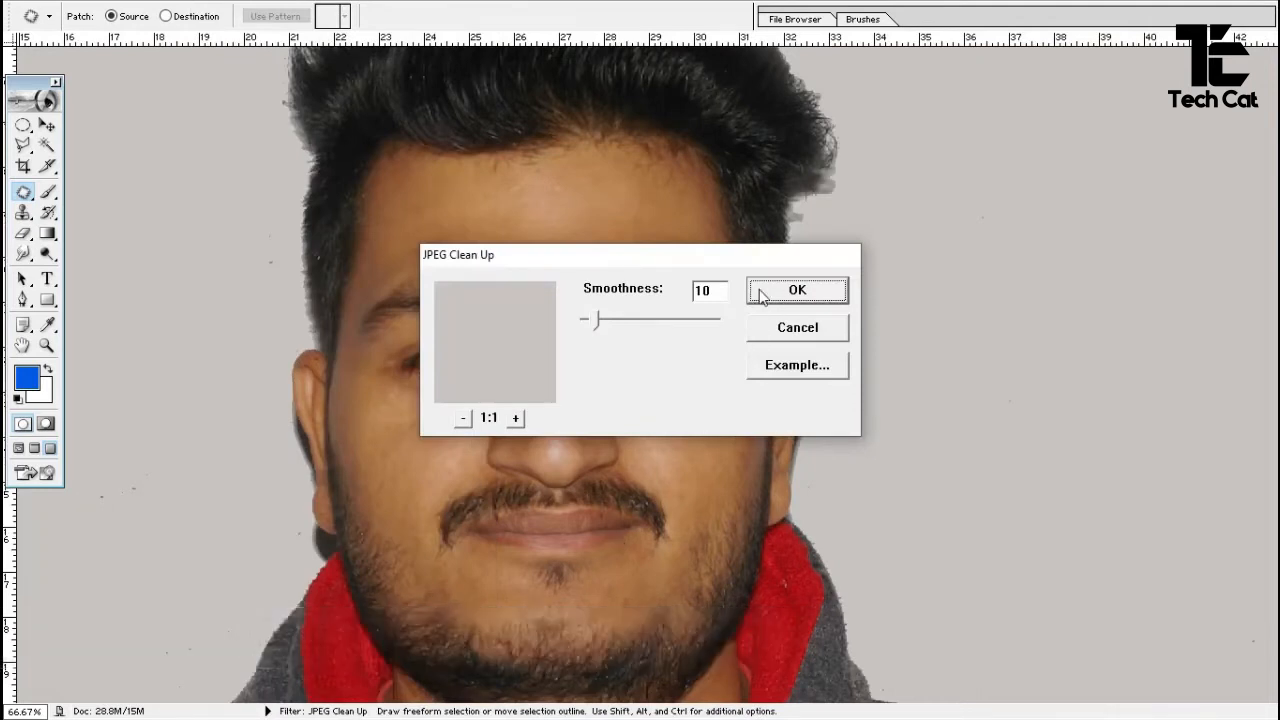
{"action": "double_click", "coordinate": [720, 295]}
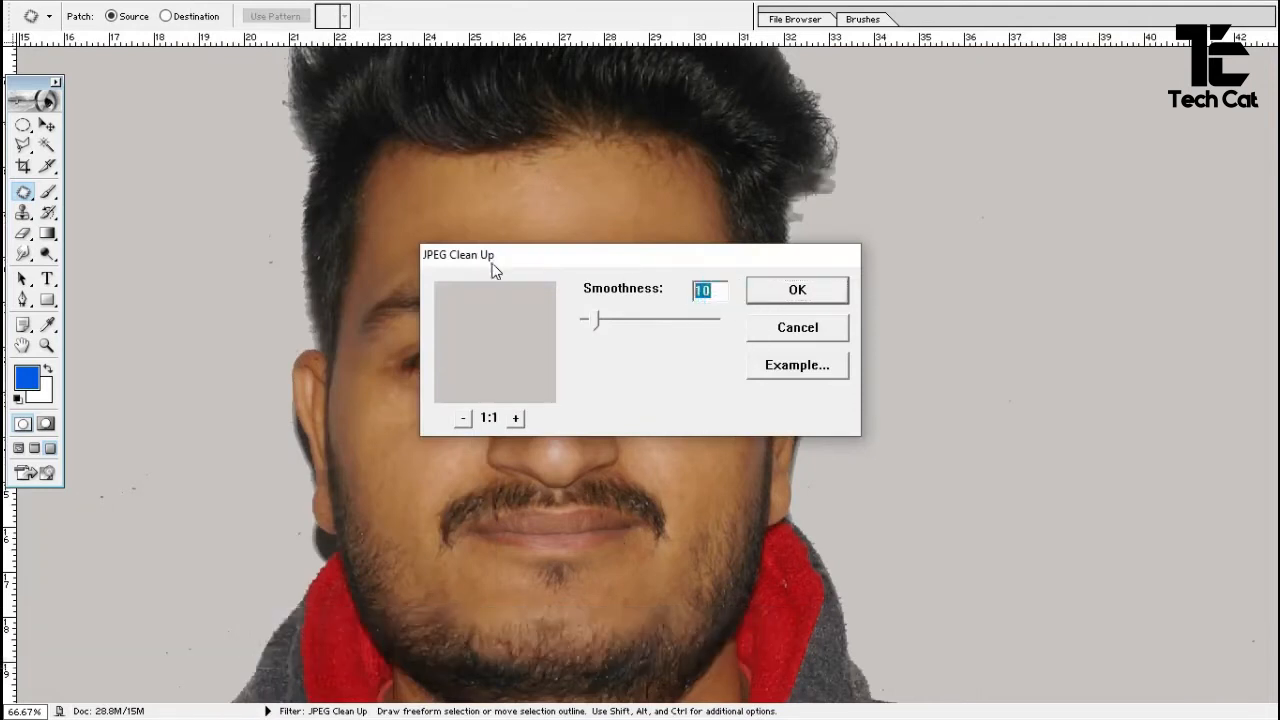
{"action": "left_click", "coordinate": [818, 292]}
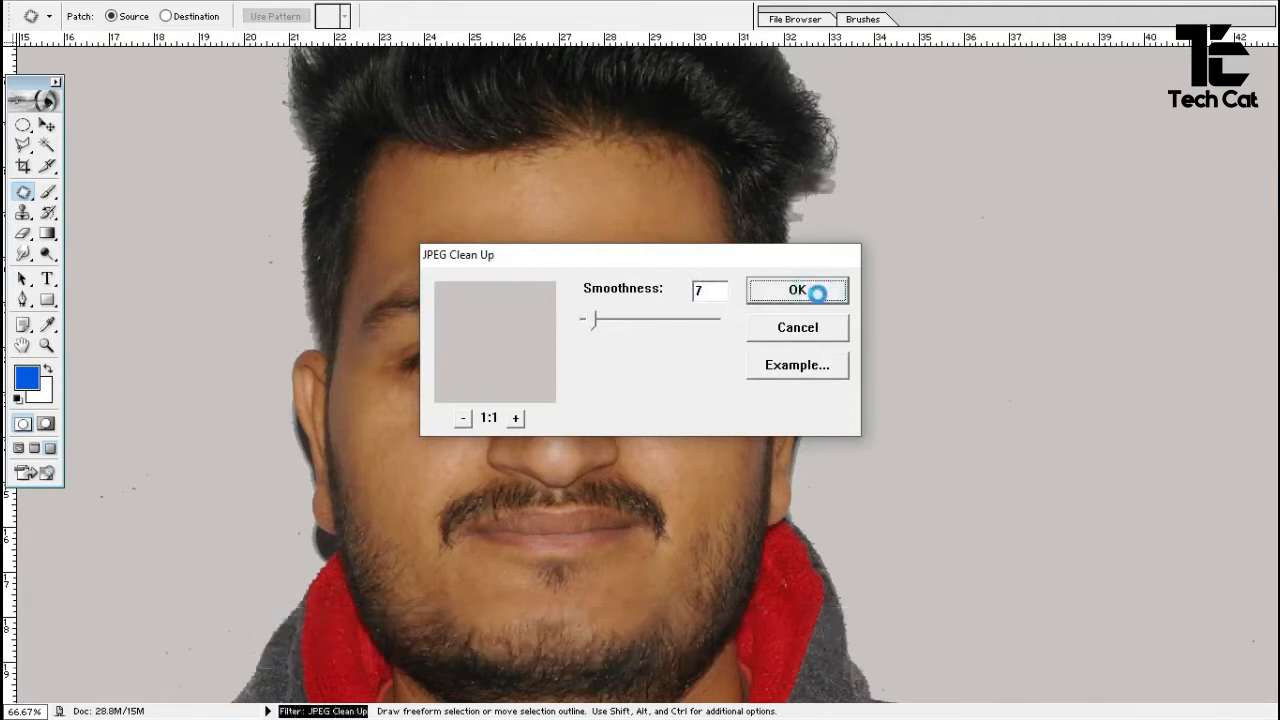
Examine the smoothed facial skin up close and in the overall portrait
{"action": "key", "text": "z"}
{"action": "left_click_drag", "start_coordinate": [714, 249], "coordinate": [429, 403]}
{"action": "key", "text": "ctrl+minus"}
{"action": "key", "text": "ctrl+minus"}
{"action": "key", "text": "ctrl+minus"}
{"action": "key", "text": "ctrl+minus"}
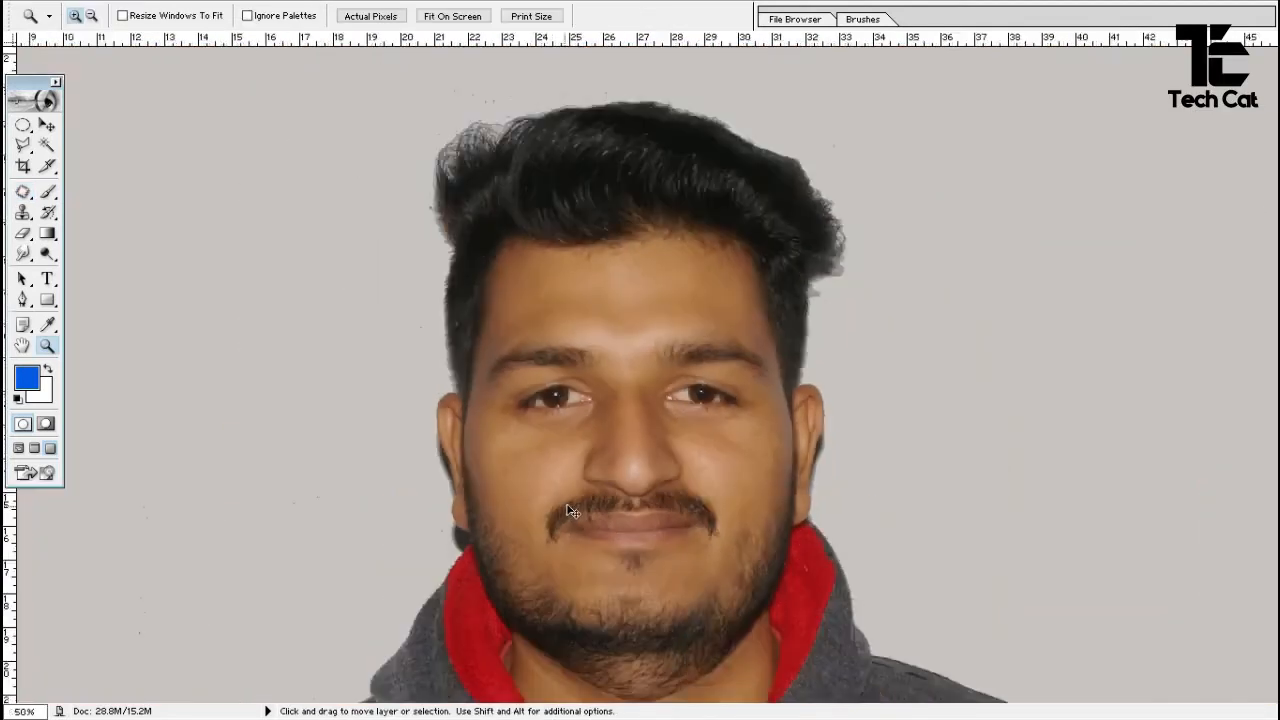
{"action": "key", "text": "ctrl+plus"}
{"action": "key", "text": "ctrl+plus"}
{"action": "key", "text": "ctrl+minus"}
{"action": "key", "text": "ctrl+minus"}
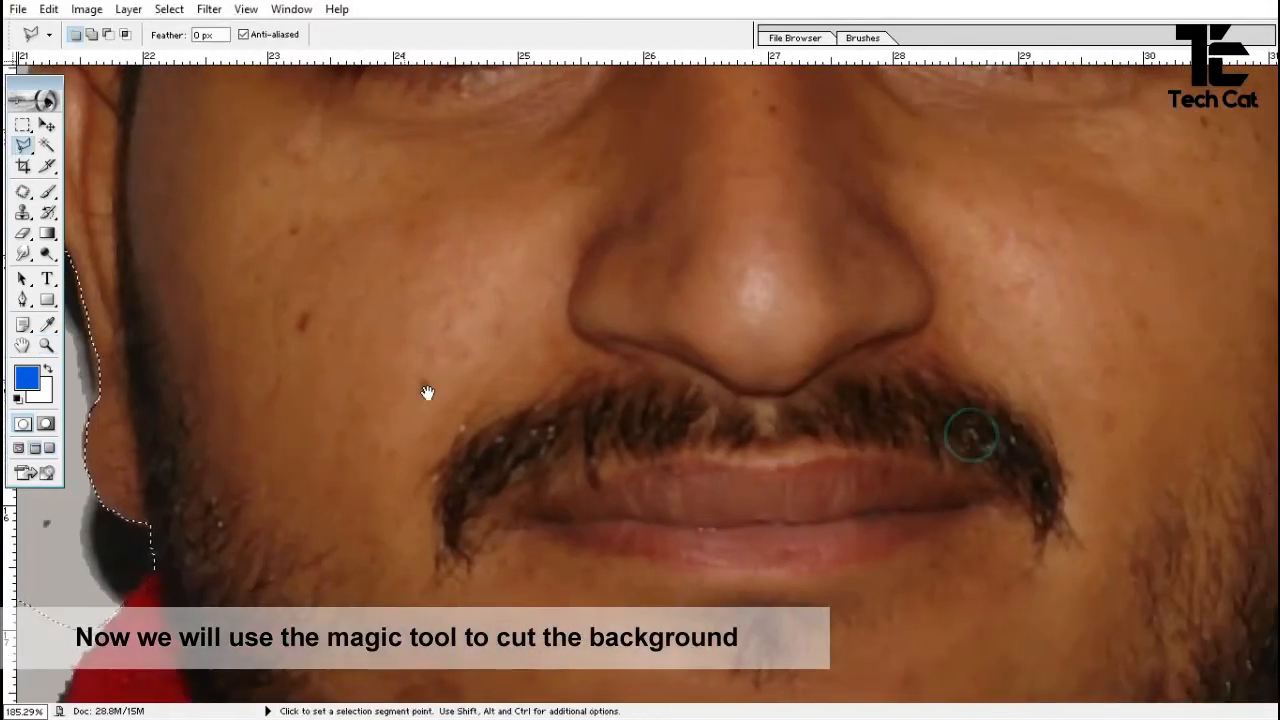
Add the background sliver between the earlobe and the hood to the polygonal lasso selection beside the ear
{"action": "left_click_drag", "start_coordinate": [766, 423], "coordinate": [549, 408]}
{"action": "left_click_drag", "start_coordinate": [869, 414], "coordinate": [772, 481]}
{"action": "left_click_drag", "start_coordinate": [761, 289], "coordinate": [762, 348]}
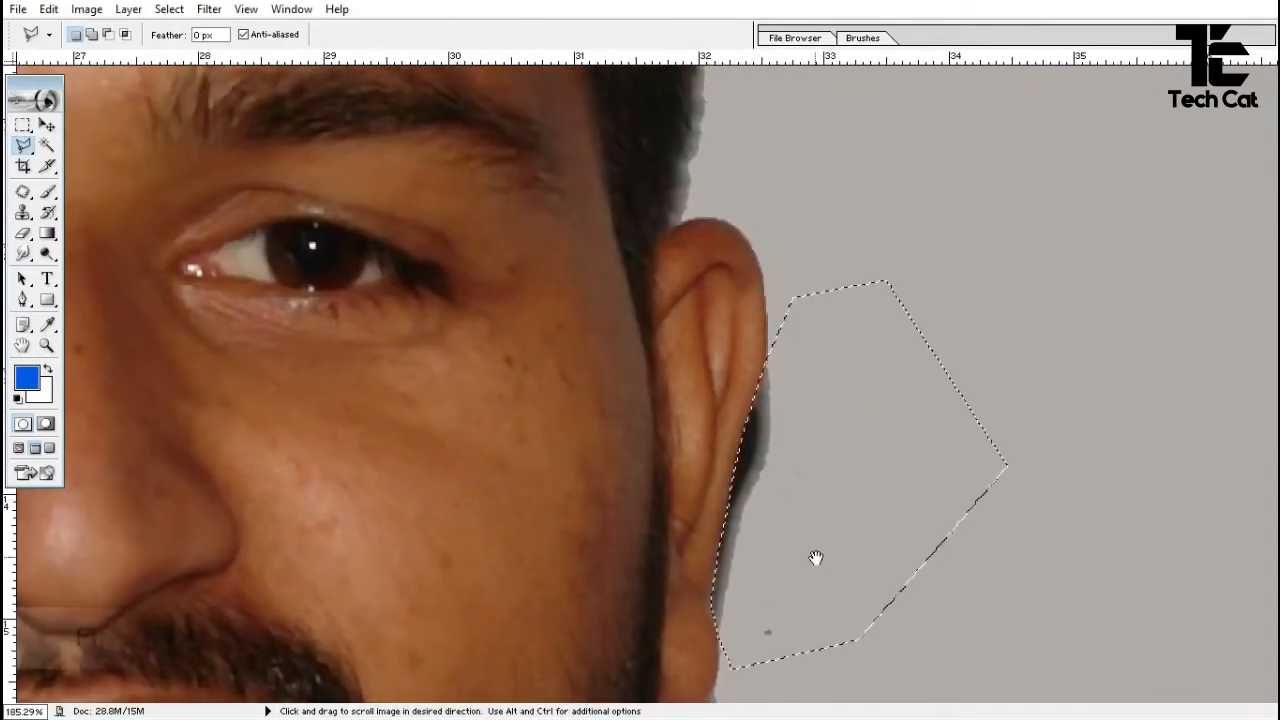
{"action": "left_click_drag", "start_coordinate": [814, 557], "coordinate": [817, 343]}
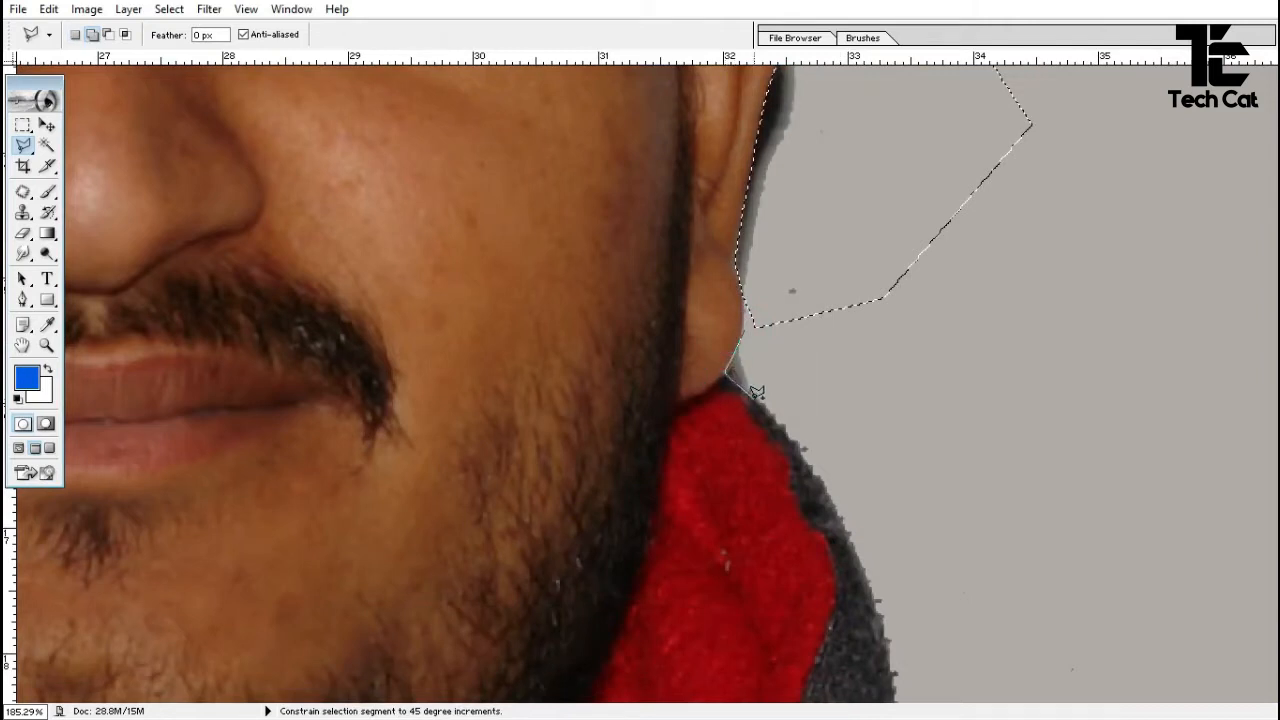
{"action": "double_click", "coordinate": [801, 337]}
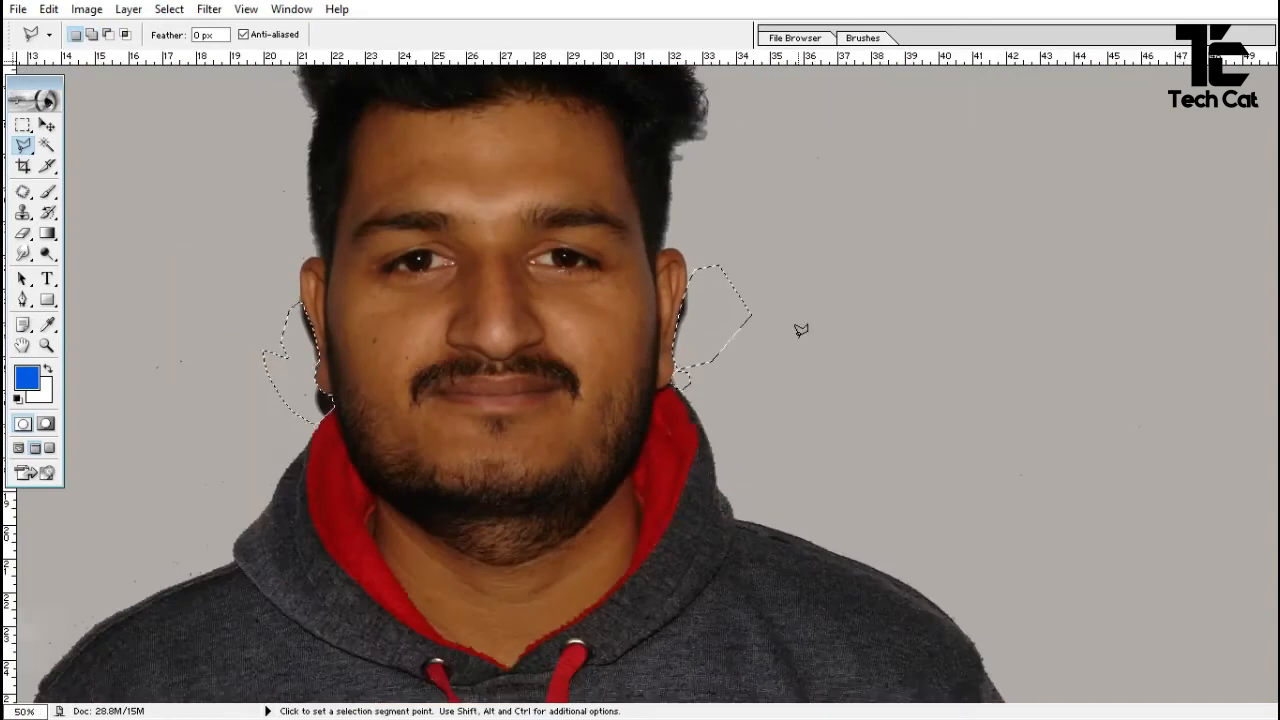
Sample the grey background as the foreground colour and feather the selections beside both ears by 1.1 pixels
{"action": "key", "text": "i"}
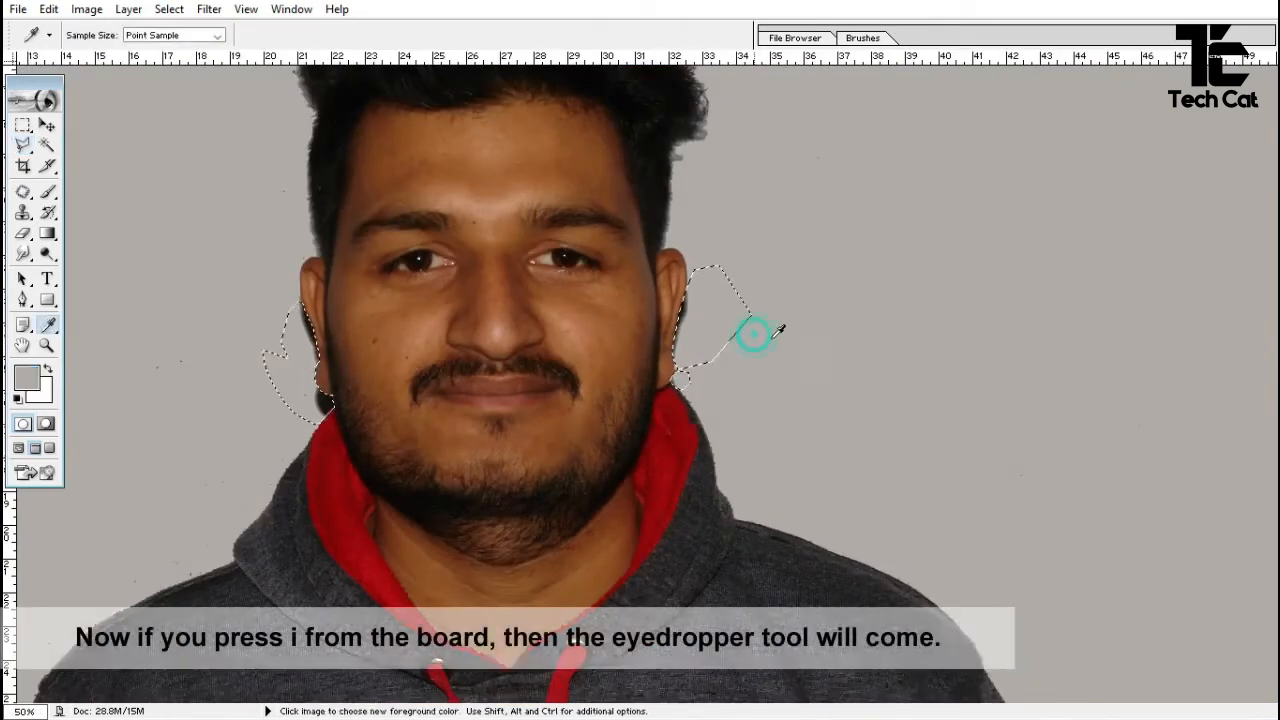
{"action": "key", "text": "alt+s"}
{"action": "key", "text": "Escape"}
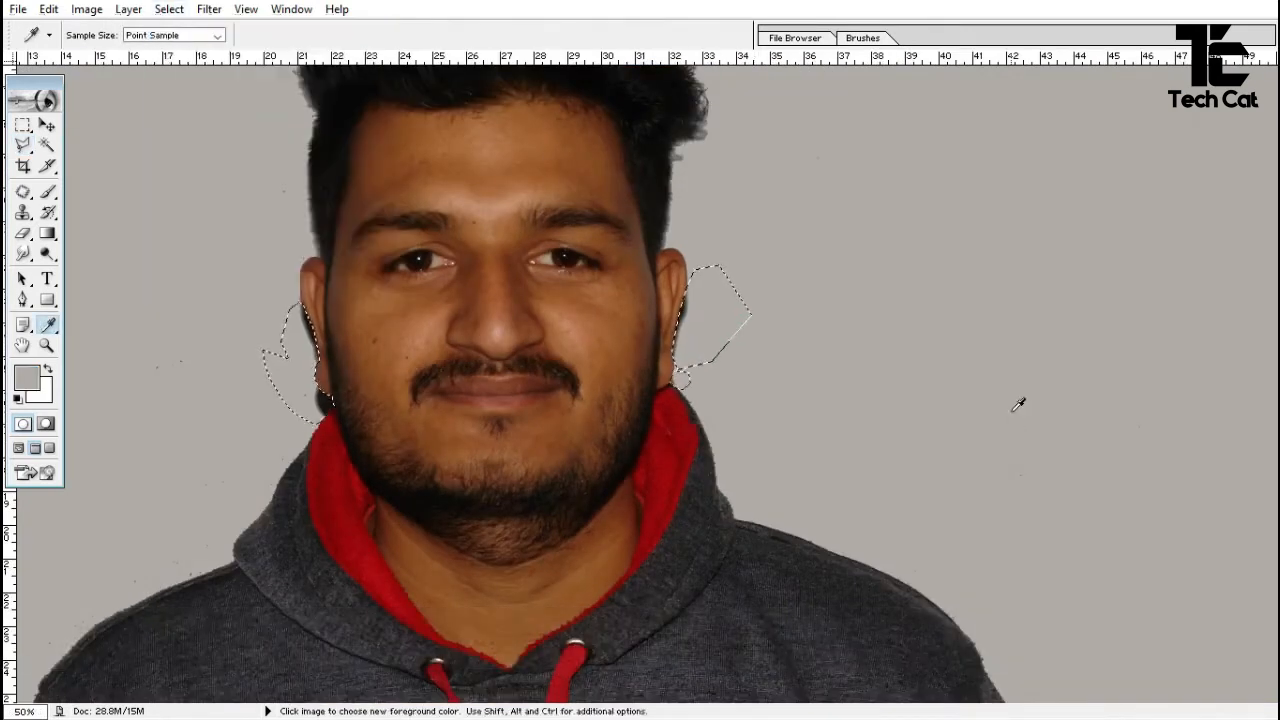
{"action": "key", "text": "alt+s"}
{"action": "key", "text": "f"}
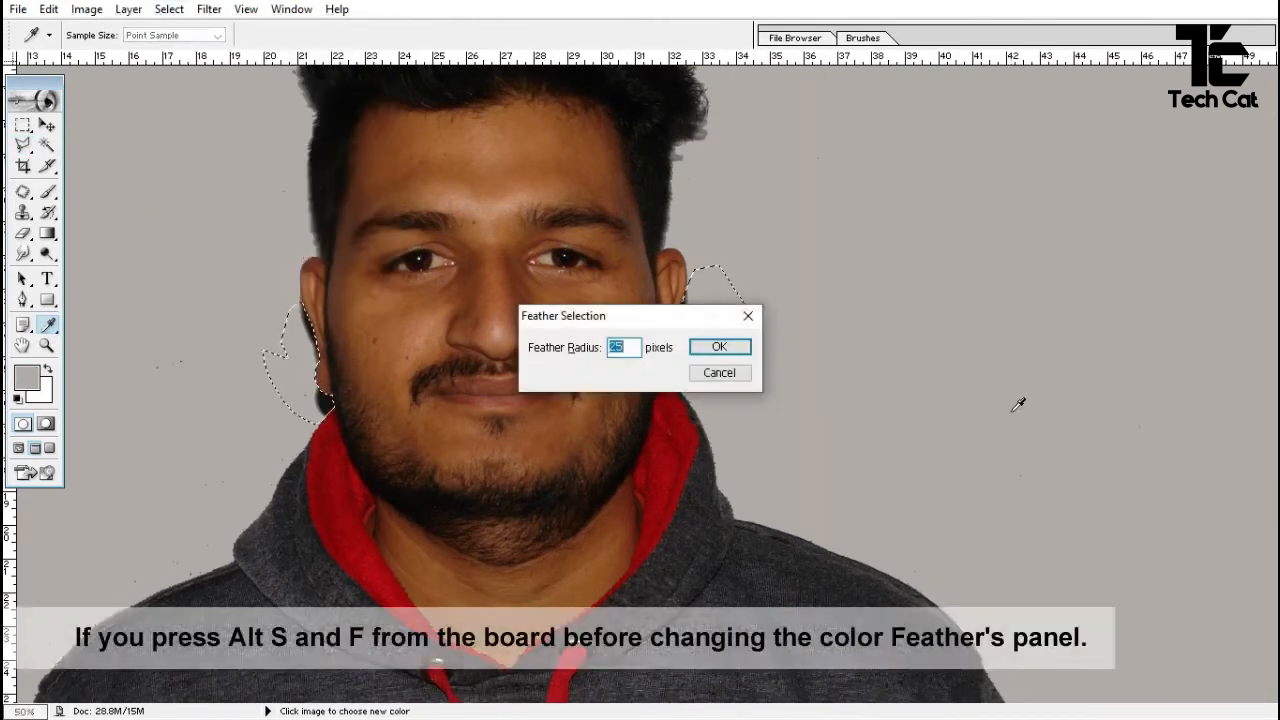
{"action": "type", "text": "1"}
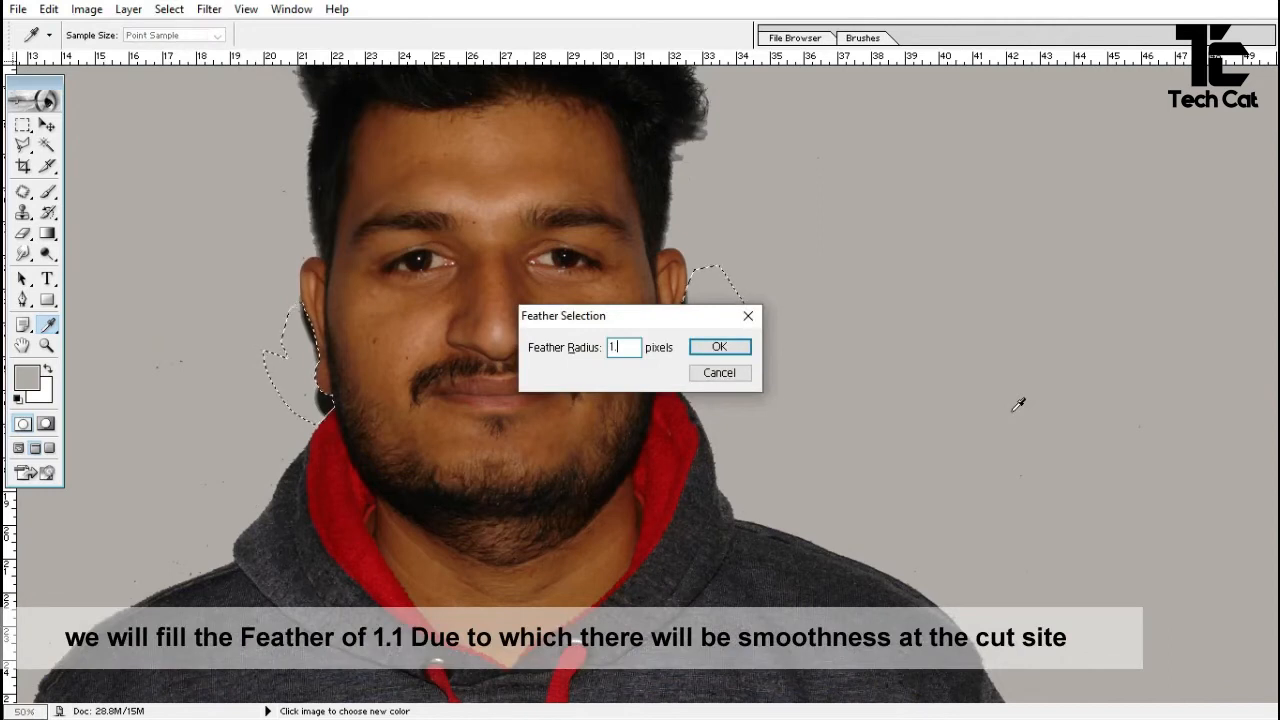
{"action": "type", "text": ".1"}
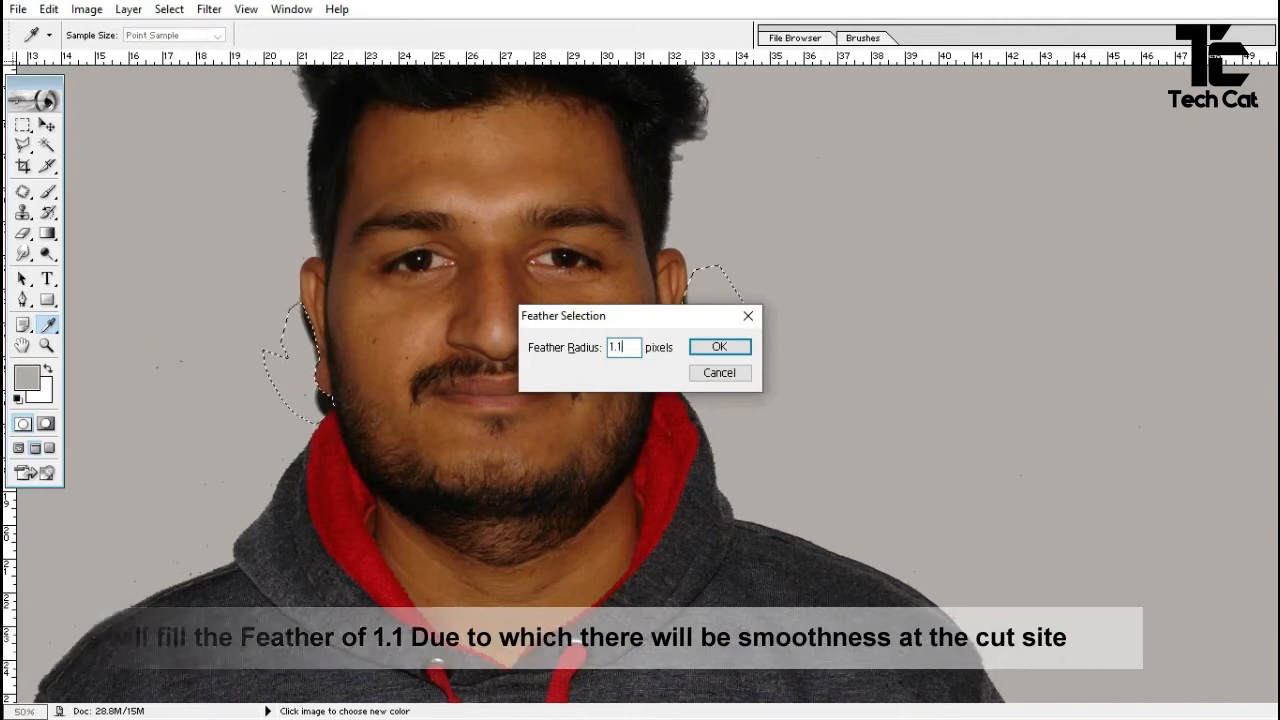
{"action": "left_click", "coordinate": [720, 348]}
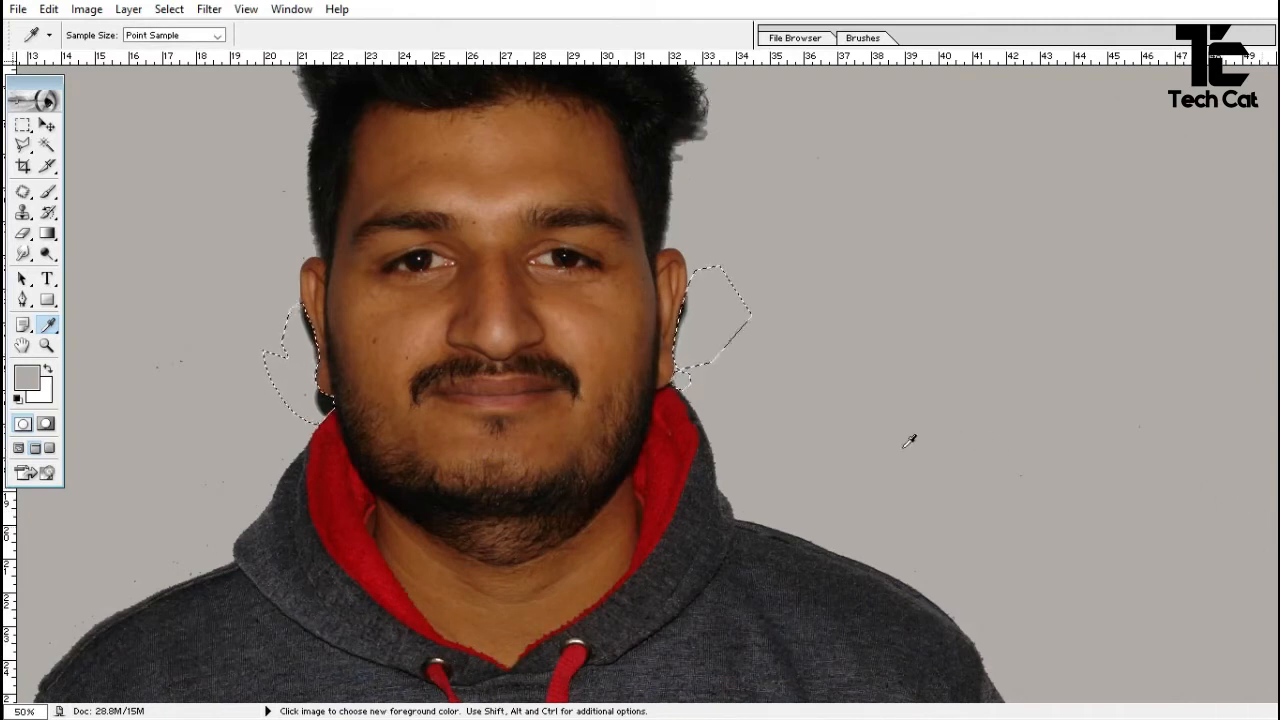
Fill the selected areas beside the ears with the foreground colour in Normal mode at 100% opacity and deselect
{"action": "key", "text": "alt+e"}
{"action": "key", "text": "l"}
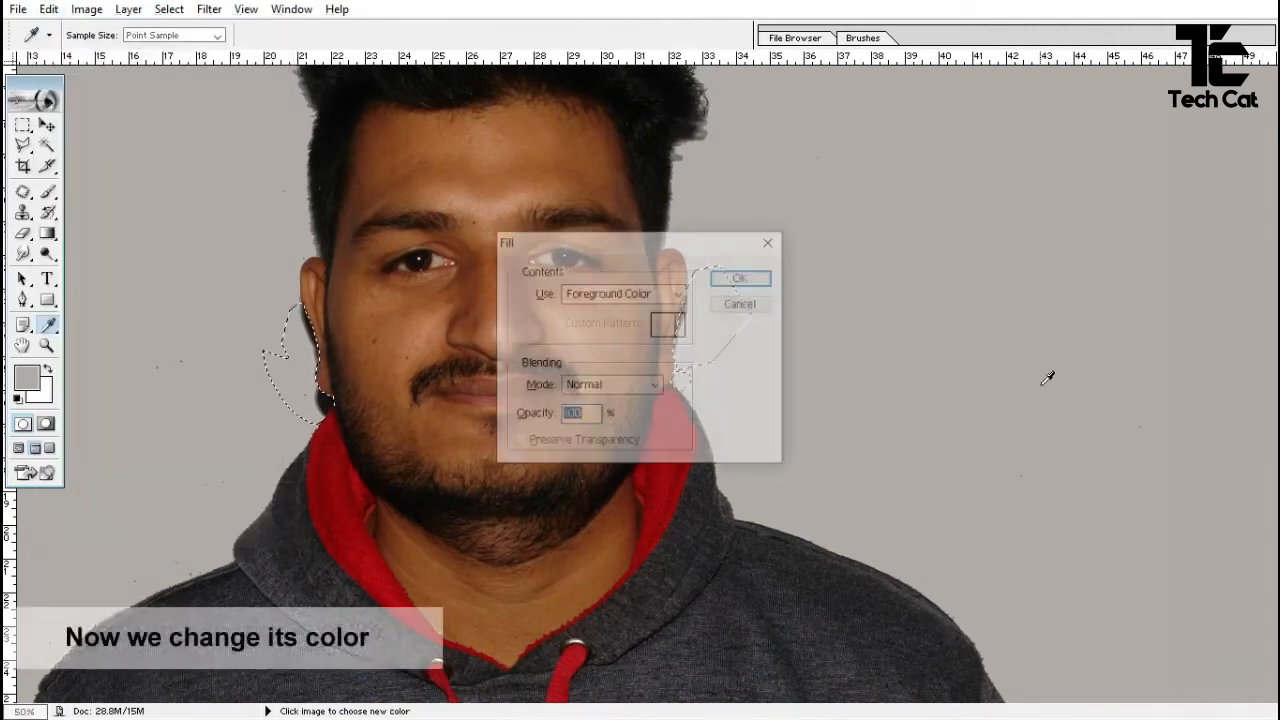
{"action": "key", "text": "Return"}
{"action": "key", "text": "ctrl+d"}
Add the leftover dark patch at the ear's outer edge to the background selection with the Polygonal Lasso
{"action": "key", "text": "v"}
{"action": "key", "text": "space"}
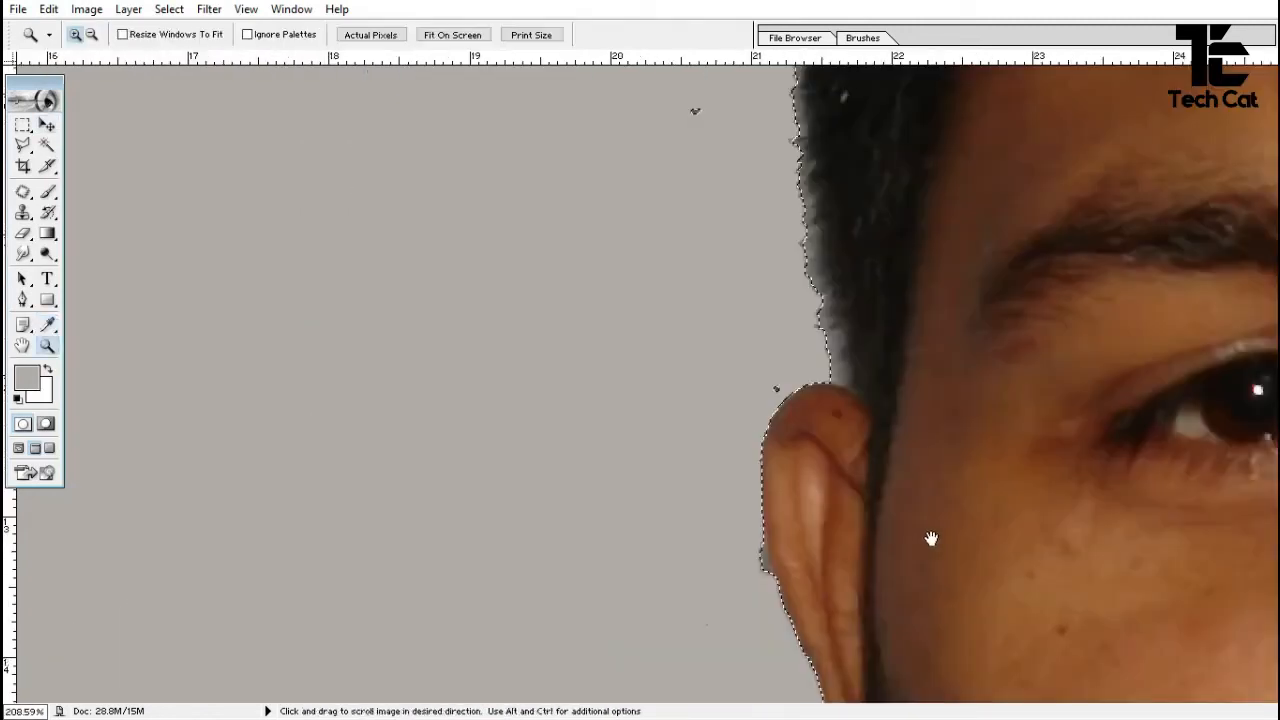
{"action": "left_click_drag", "start_coordinate": [912, 561], "coordinate": [826, 234]}
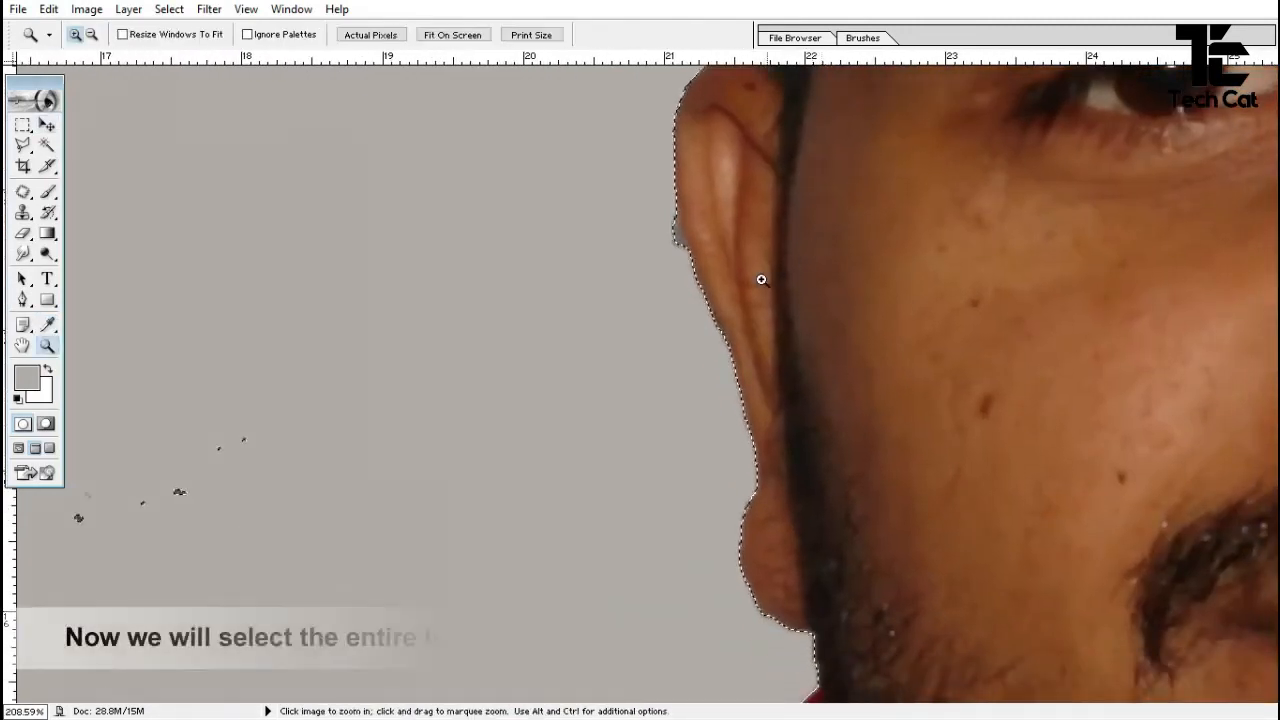
{"action": "key", "text": "l"}
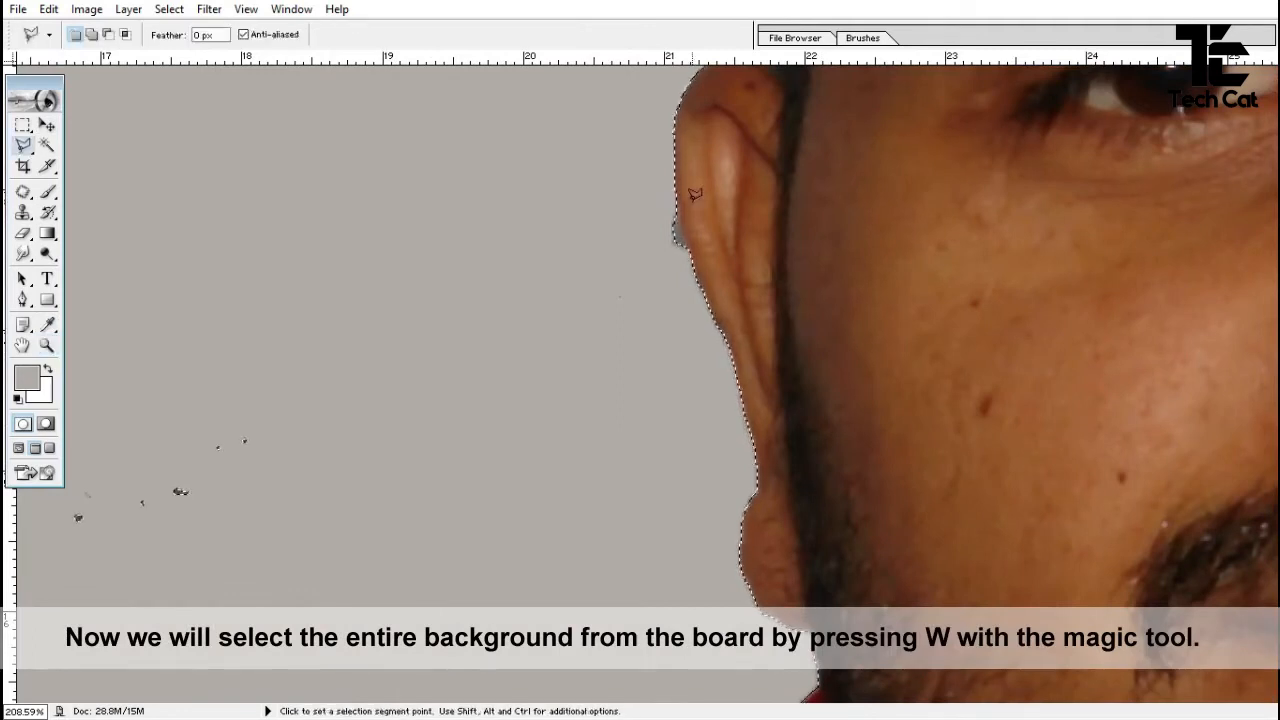
{"action": "left_click", "coordinate": [672, 158], "text": "shift"}
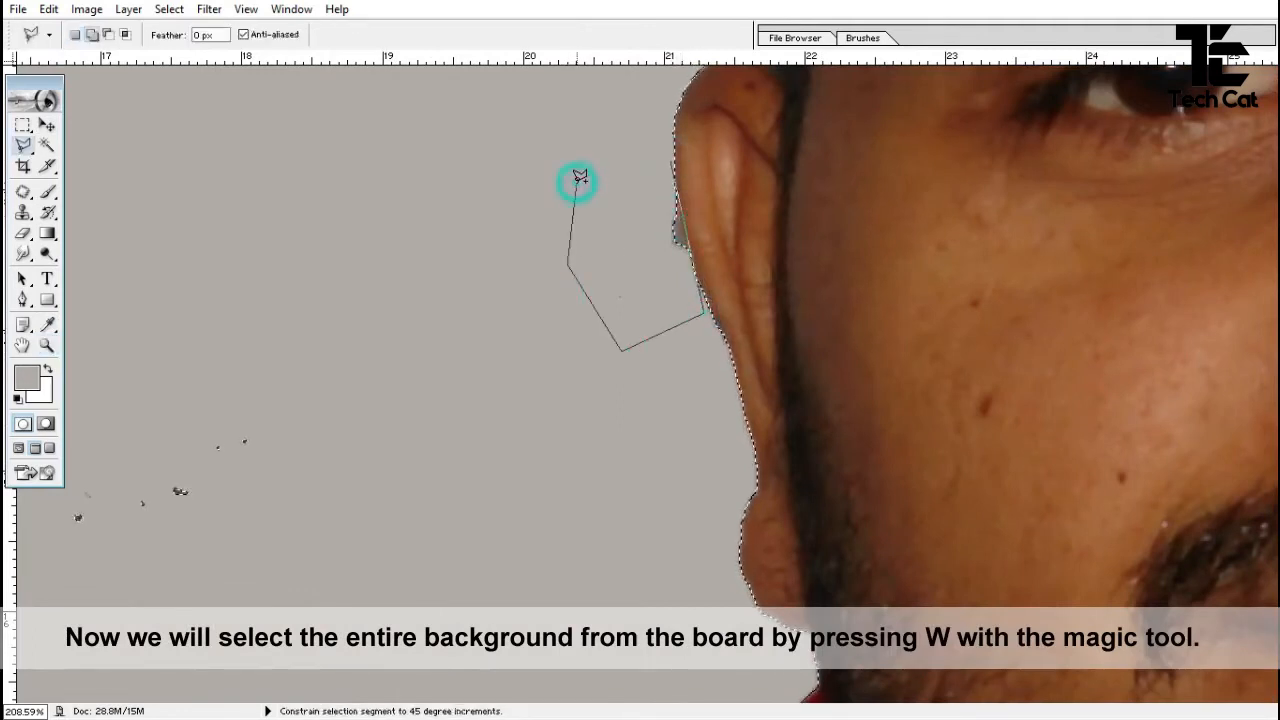
{"action": "double_click", "coordinate": [580, 180]}
Check the background selection's outline along the opposite ear and around the whole portrait
{"action": "key", "text": "space"}
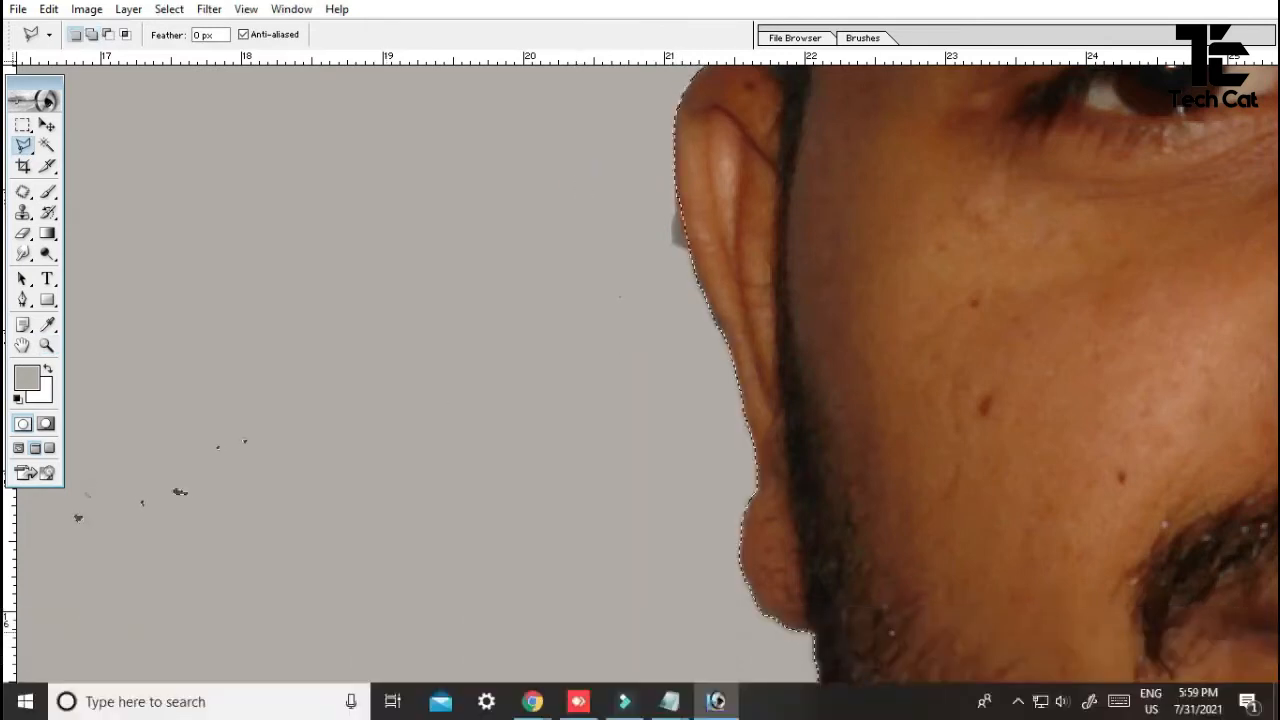
{"action": "left_click_drag", "start_coordinate": [913, 438], "coordinate": [100, 540]}
{"action": "left_click_drag", "start_coordinate": [711, 443], "coordinate": [310, 450]}
{"action": "left_click_drag", "start_coordinate": [702, 423], "coordinate": [514, 357]}
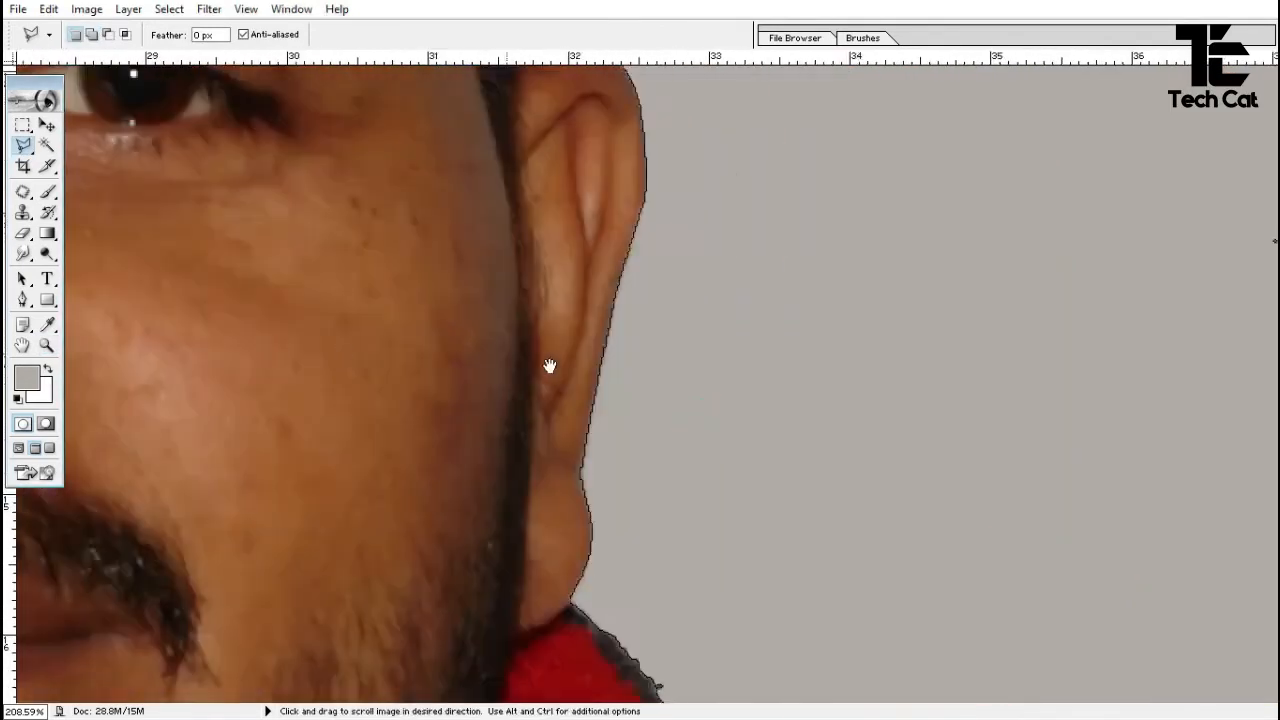
{"action": "key", "text": "ctrl+alt+0"}
{"action": "key", "text": "ctrl+0"}
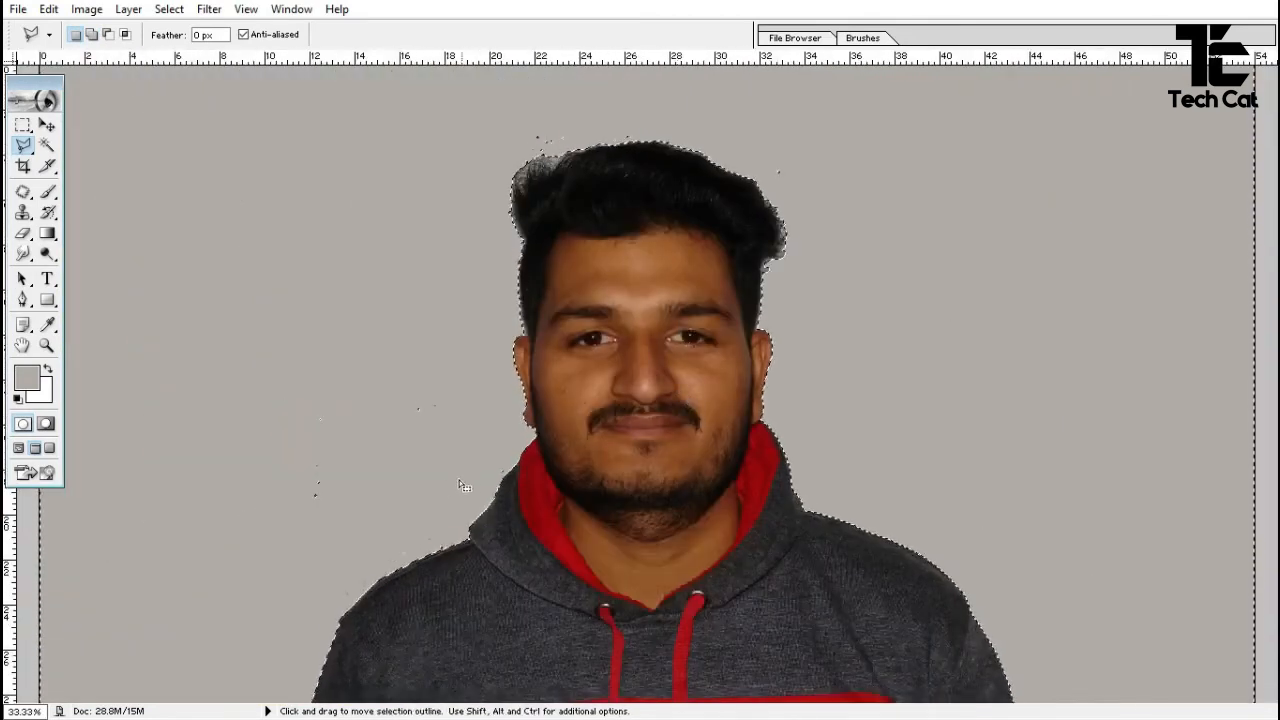
Add the stray specks around the raised front tuft of hair to the background selection with the Rectangular Marquee
{"action": "key", "text": "m"}
{"action": "left_click_drag", "start_coordinate": [234, 363], "coordinate": [372, 452]}
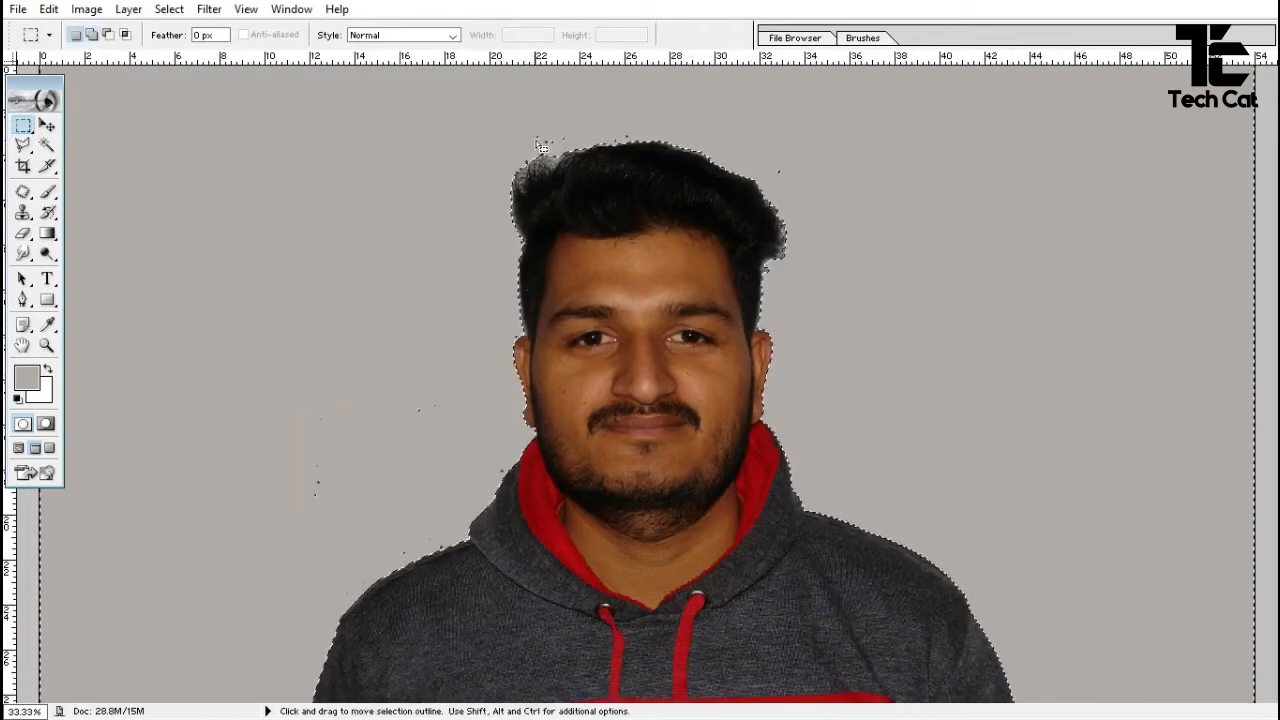
{"action": "key", "text": "z"}
{"action": "left_click_drag", "start_coordinate": [437, 94], "coordinate": [680, 209]}
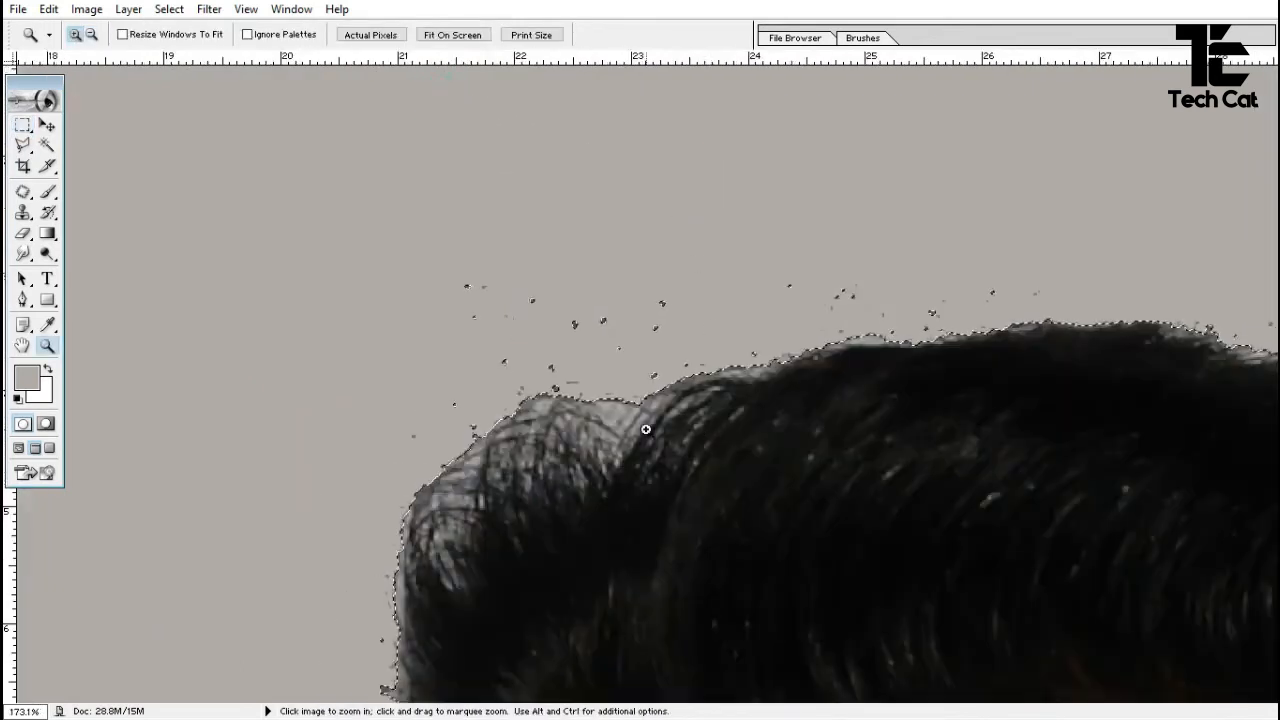
{"action": "key", "text": "m"}
{"action": "left_click_drag", "start_coordinate": [524, 360], "coordinate": [581, 395]}
{"action": "left_click_drag", "start_coordinate": [494, 377], "coordinate": [525, 388]}
{"action": "left_click_drag", "start_coordinate": [449, 329], "coordinate": [519, 364]}
{"action": "left_click_drag", "start_coordinate": [410, 245], "coordinate": [521, 337]}
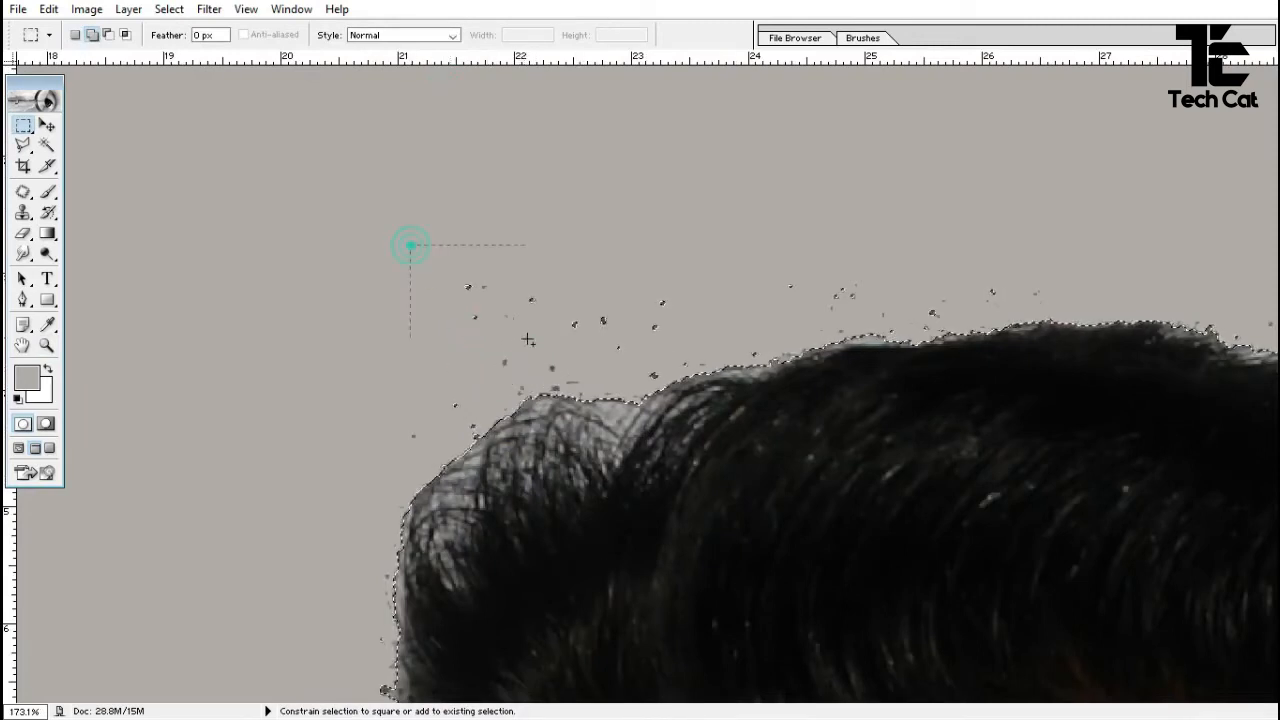
Add the stray specks above the crown of the hair to the background selection
{"action": "left_click_drag", "start_coordinate": [663, 383], "coordinate": [665, 384]}
{"action": "left_click_drag", "start_coordinate": [738, 341], "coordinate": [770, 359]}
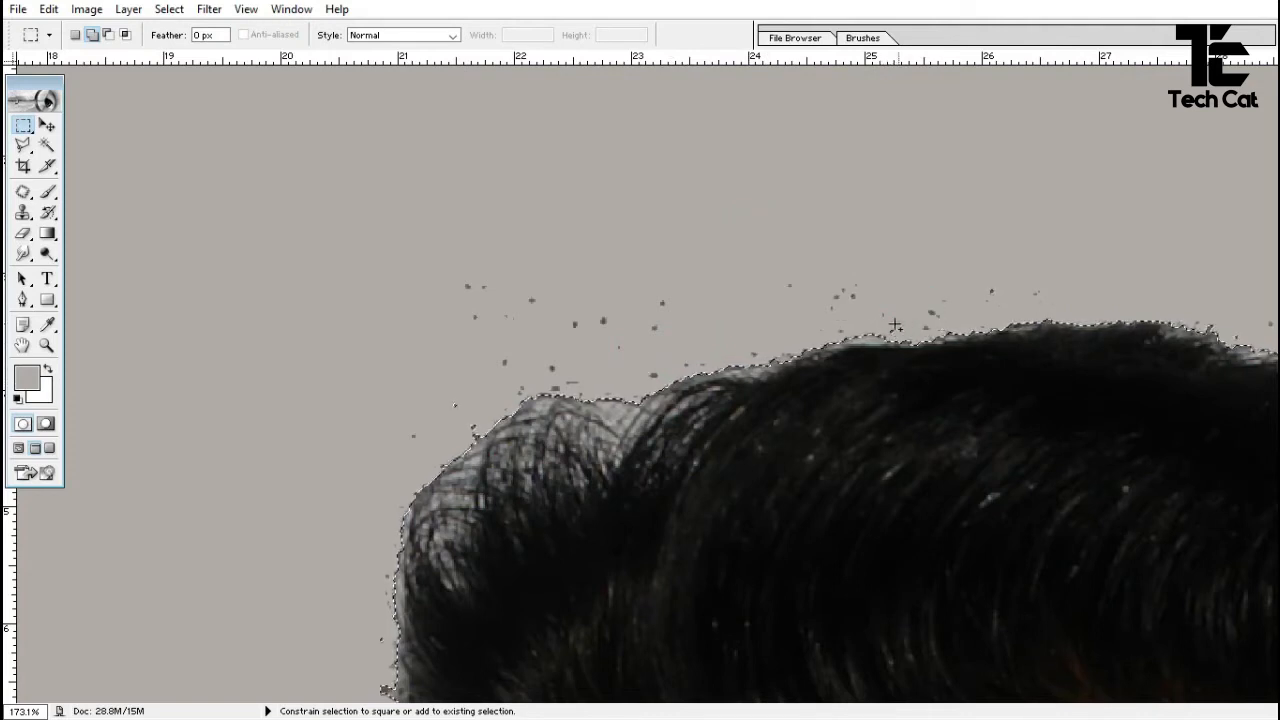
{"action": "left_click_drag", "start_coordinate": [957, 268], "coordinate": [1010, 302]}
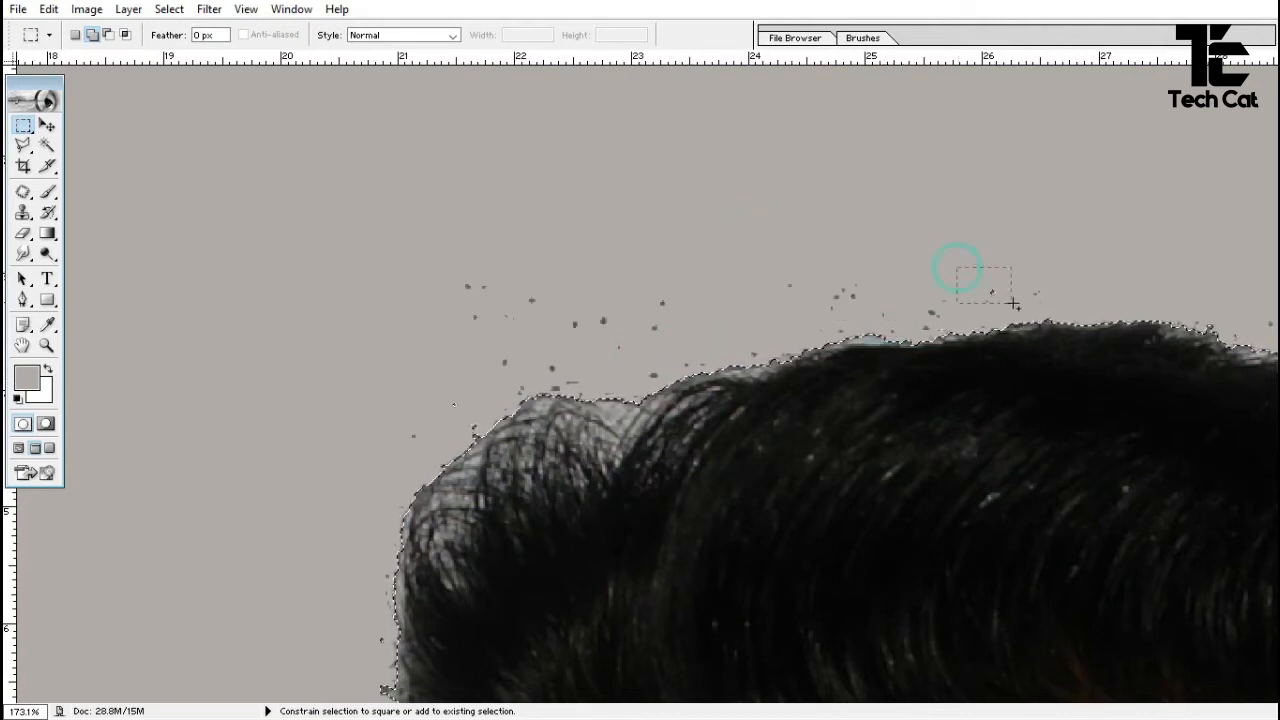
{"action": "left_click_drag", "start_coordinate": [1020, 251], "coordinate": [1068, 304]}
Add the small specks beside the hair tuft and along the hair's outer side edge to the background selection
{"action": "left_click_drag", "start_coordinate": [289, 391], "coordinate": [365, 429]}
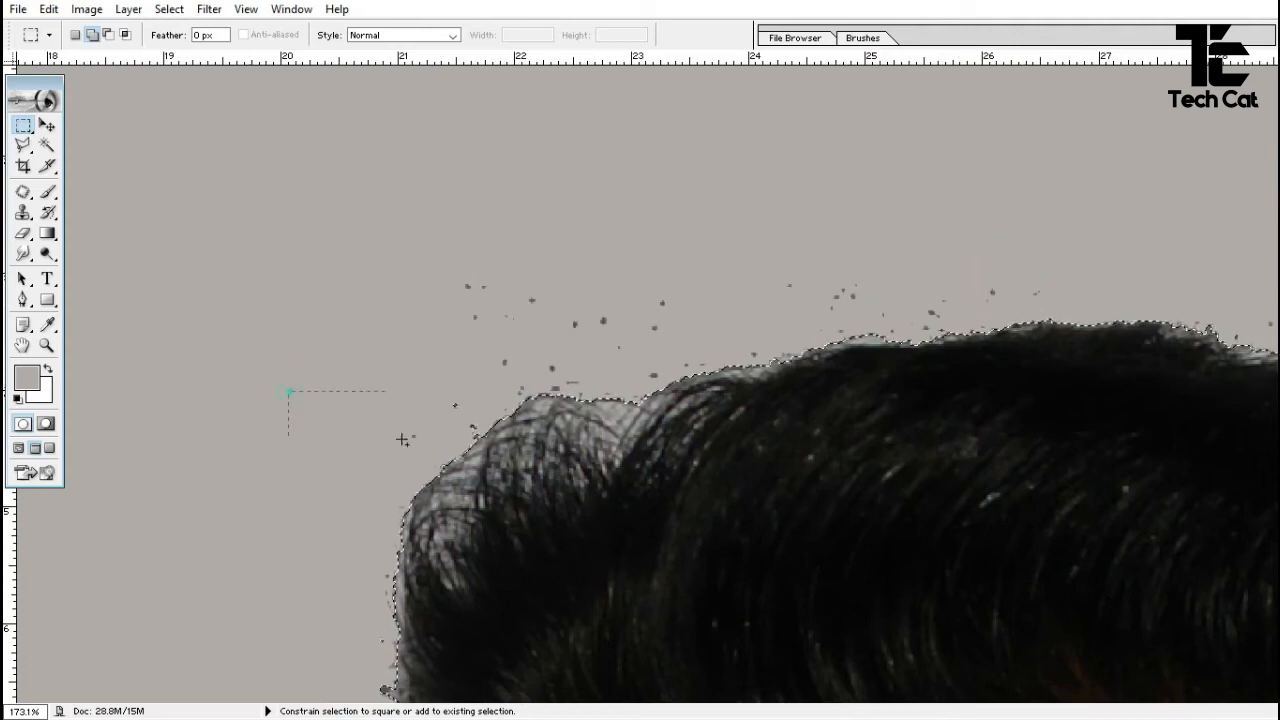
{"action": "left_click", "coordinate": [441, 450], "text": "shift"}
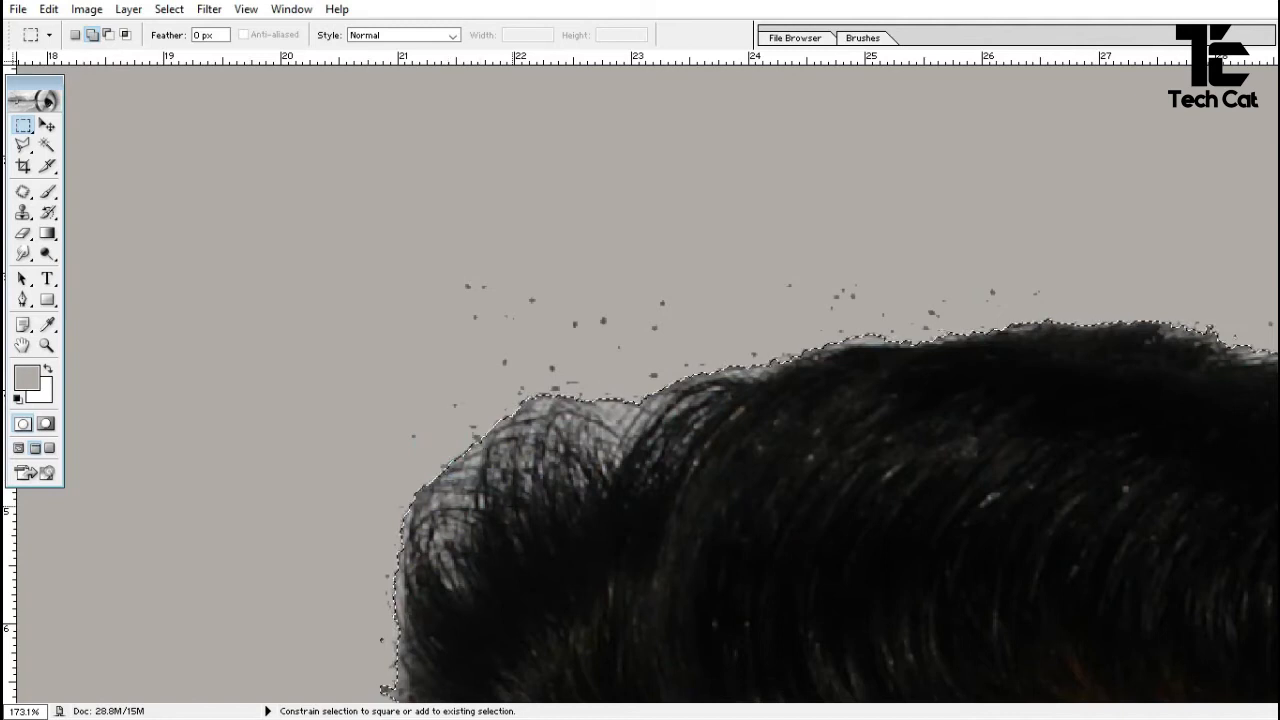
{"action": "left_click_drag", "start_coordinate": [354, 607], "coordinate": [393, 668]}
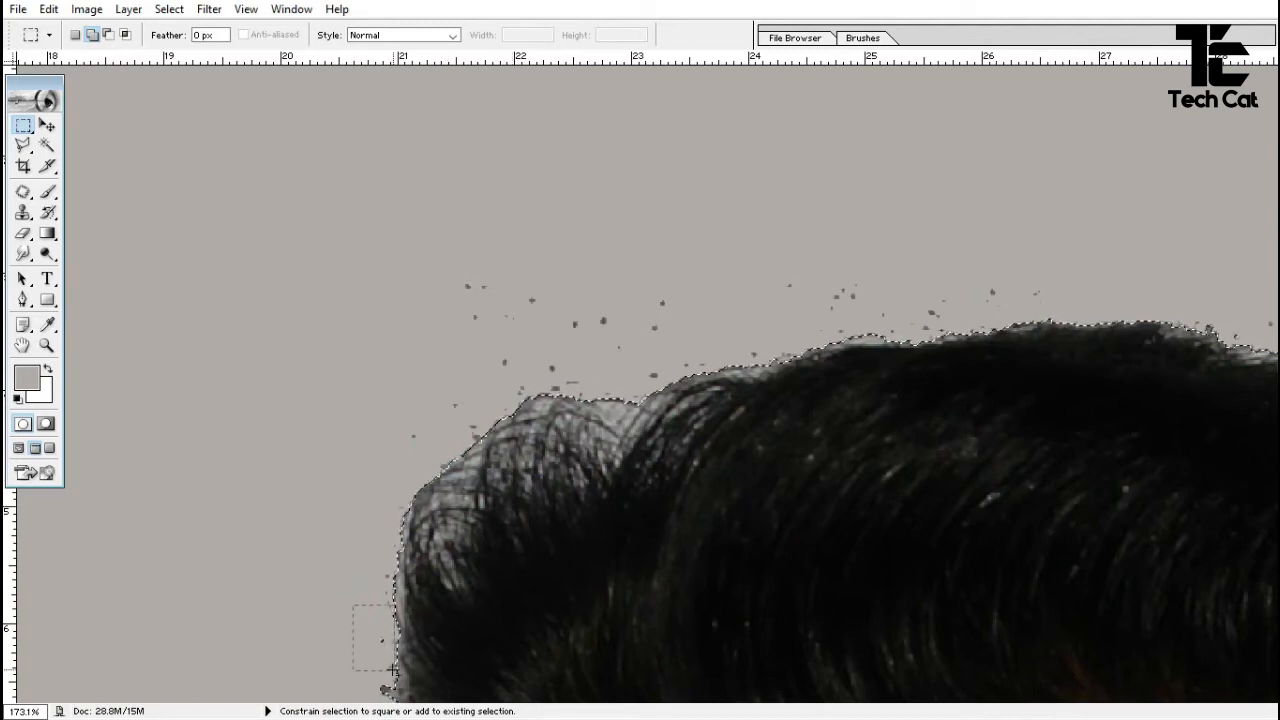
{"action": "left_click_drag", "start_coordinate": [374, 562], "coordinate": [446, 409]}
{"action": "left_click_drag", "start_coordinate": [380, 508], "coordinate": [418, 540]}
Add the specks along the sloping far side of the crown to the background selection, then undo the last addition
{"action": "left_click_drag", "start_coordinate": [1118, 213], "coordinate": [506, 276]}
{"action": "left_click_drag", "start_coordinate": [618, 213], "coordinate": [620, 215]}
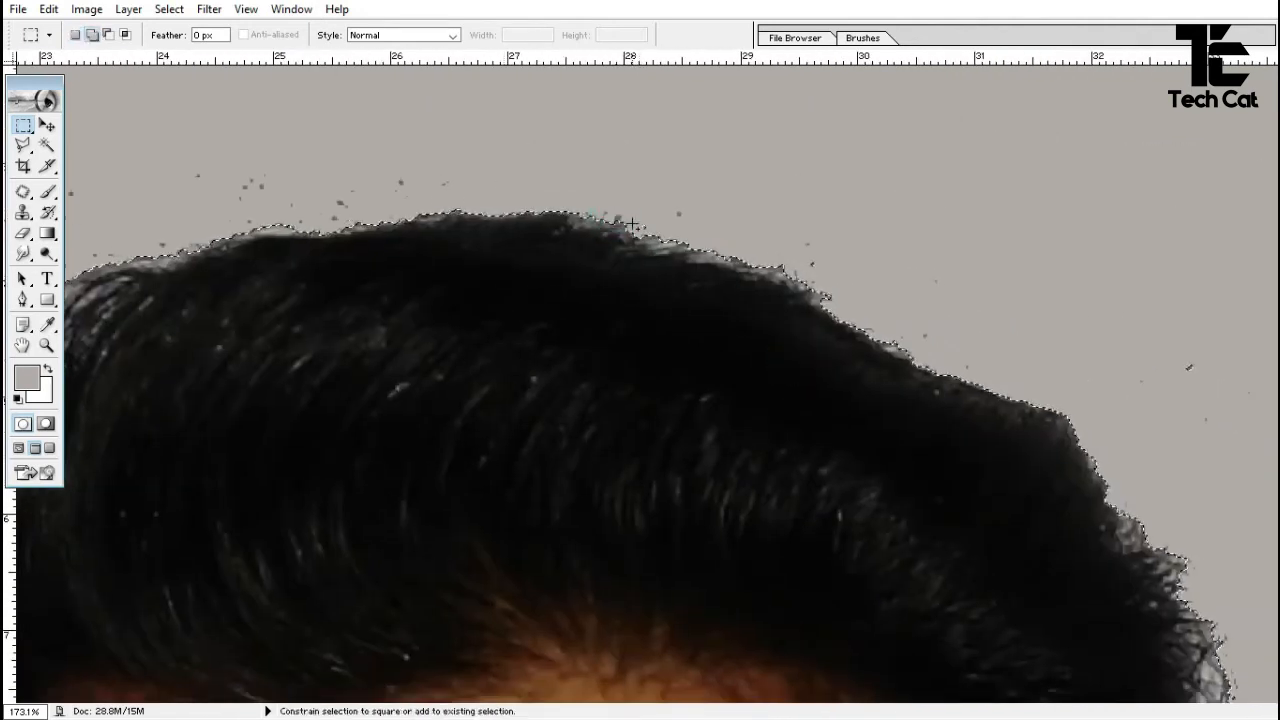
{"action": "left_click_drag", "start_coordinate": [785, 252], "coordinate": [832, 309]}
{"action": "key", "text": "ctrl+z"}
Add the leftover grey patches under the overhanging hair near the temple to the background selection
{"action": "key", "text": "space"}
{"action": "left_click_drag", "start_coordinate": [1071, 520], "coordinate": [847, 347]}
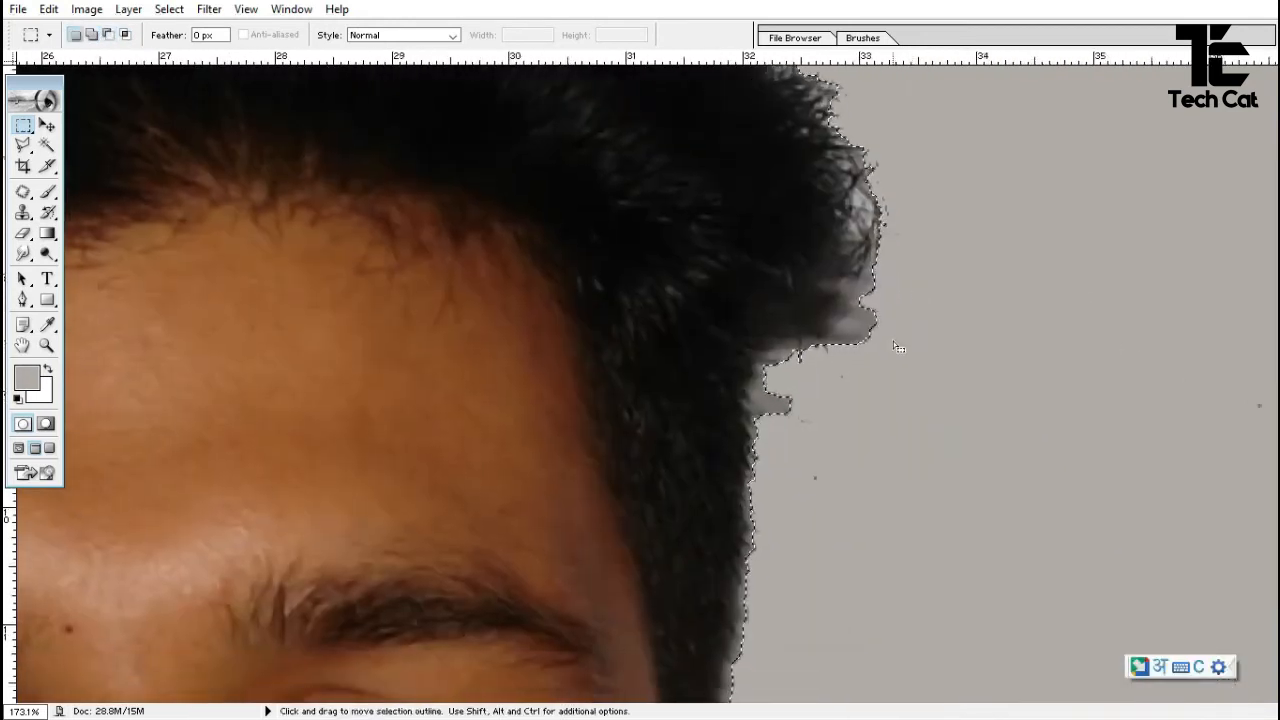
{"action": "left_click_drag", "start_coordinate": [882, 360], "coordinate": [857, 346]}
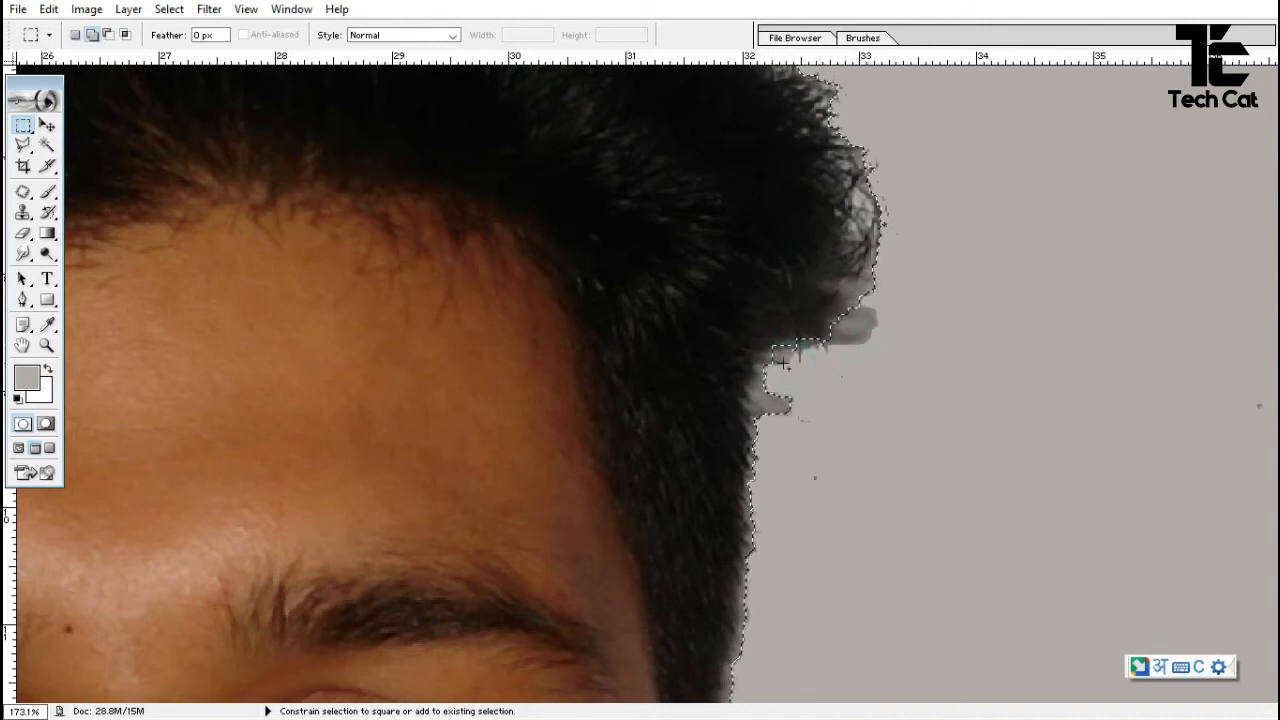
{"action": "left_click", "coordinate": [795, 345]}
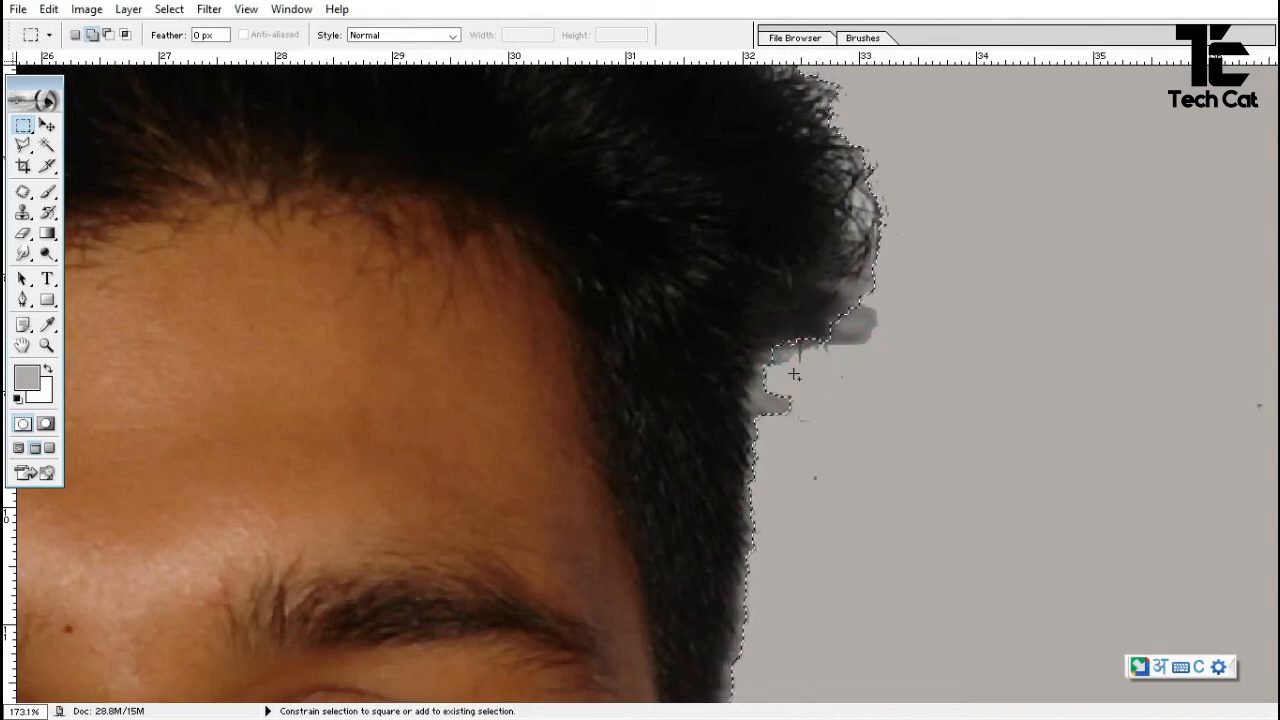
{"action": "left_click_drag", "start_coordinate": [756, 379], "coordinate": [755, 377]}
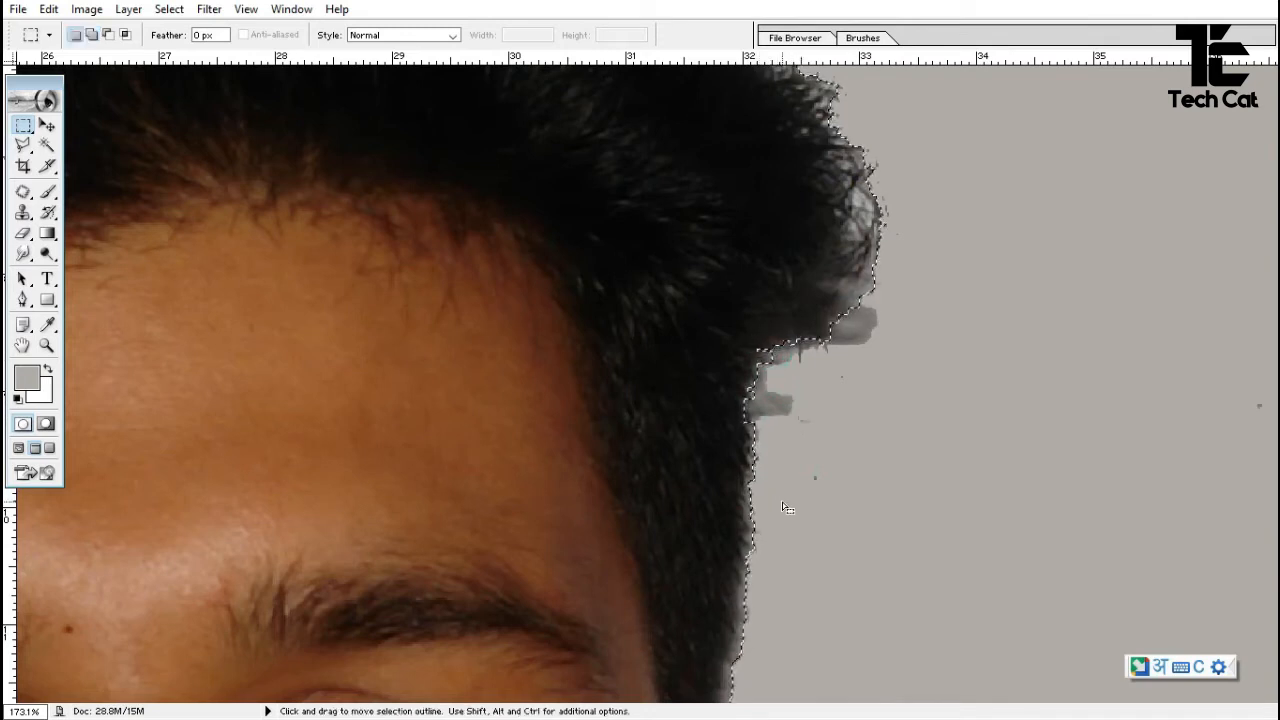
Set the foreground colour to white and fill the selected background around the man with it
{"action": "key", "text": "ctrl+minus"}
{"action": "key", "text": "ctrl+minus"}
{"action": "key", "text": "ctrl+minus"}
{"action": "key", "text": "ctrl+minus"}
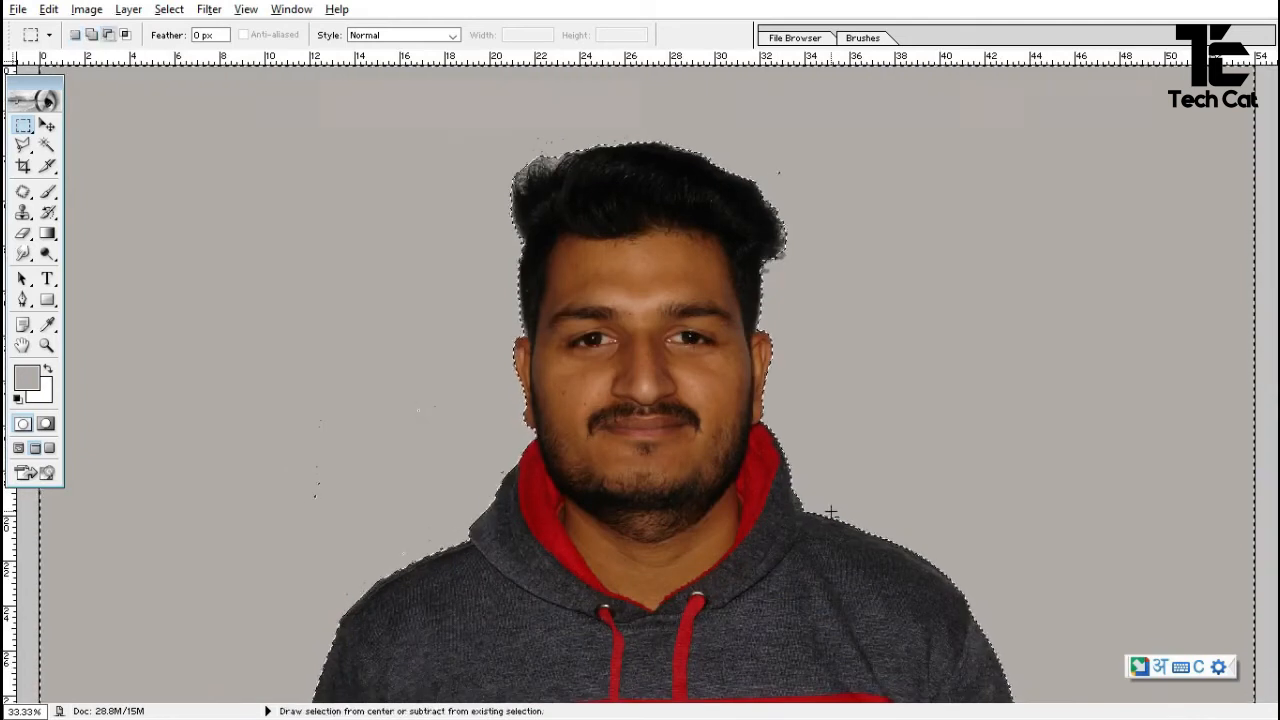
{"action": "key", "text": "ctrl+minus"}
{"action": "key", "text": "v"}
{"action": "key", "text": "d"}
{"action": "key", "text": "x"}
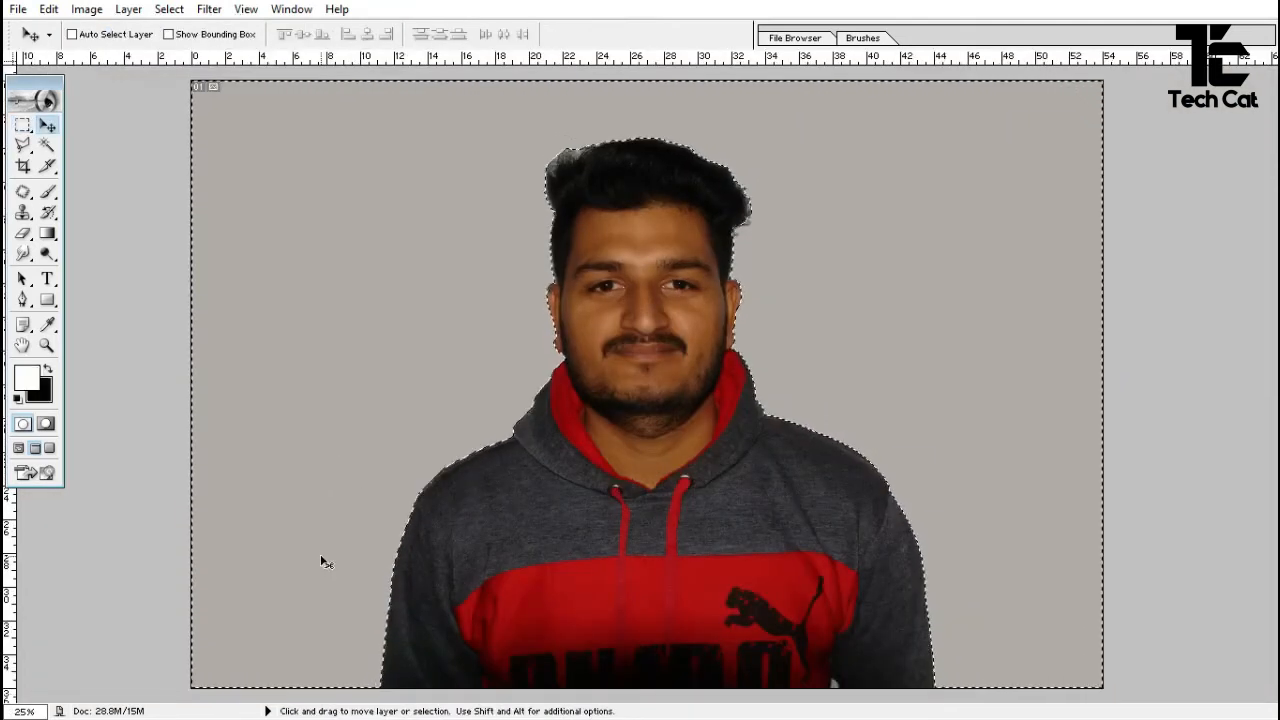
{"action": "key", "text": "alt+e"}
{"action": "key", "text": "l"}
{"action": "key", "text": "Return"}
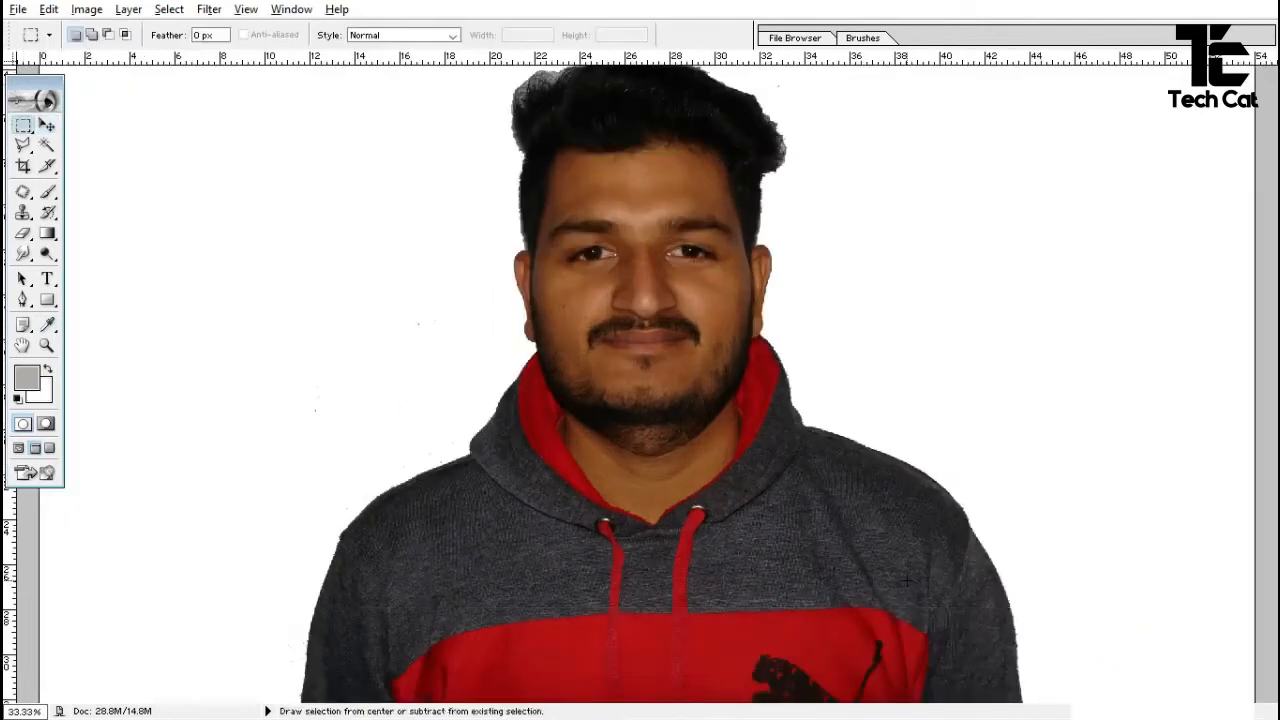
Brighten the portrait with Levels, setting the RGB input levels to 5, 1.15 and 251
{"action": "key", "text": "alt+i"}
{"action": "key", "text": "a"}
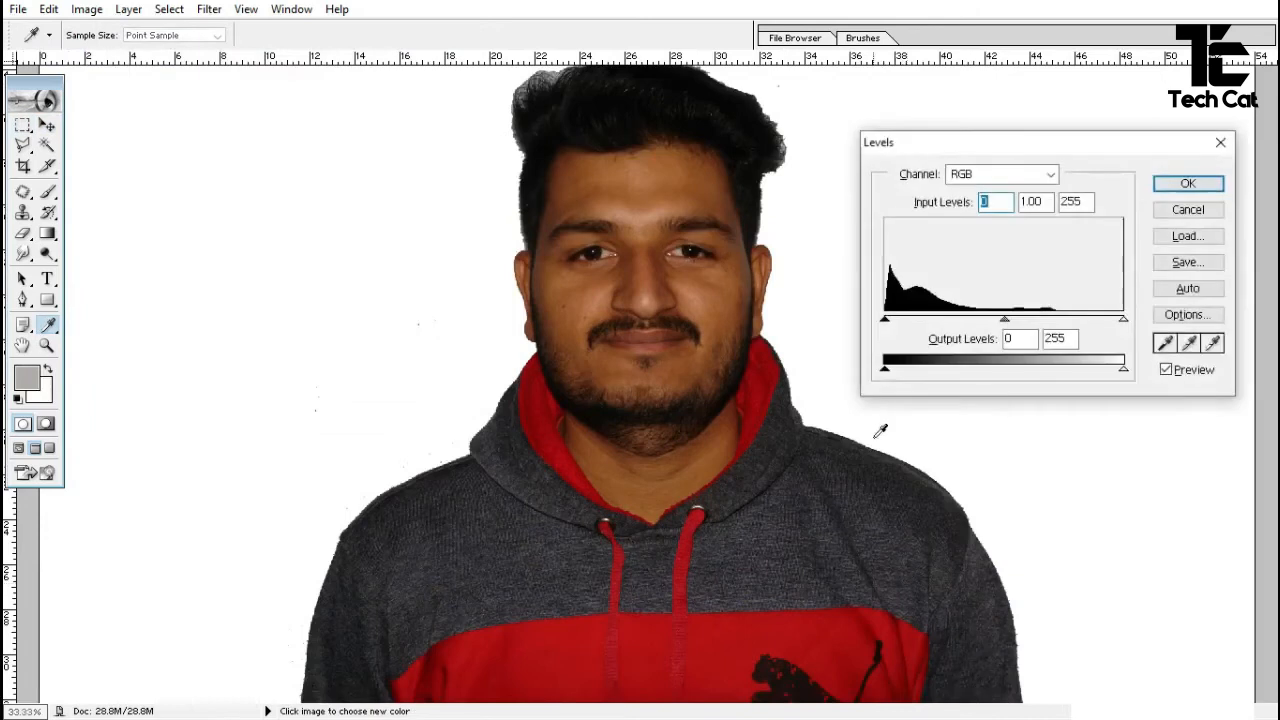
{"action": "left_click_drag", "start_coordinate": [1003, 320], "coordinate": [992, 321]}
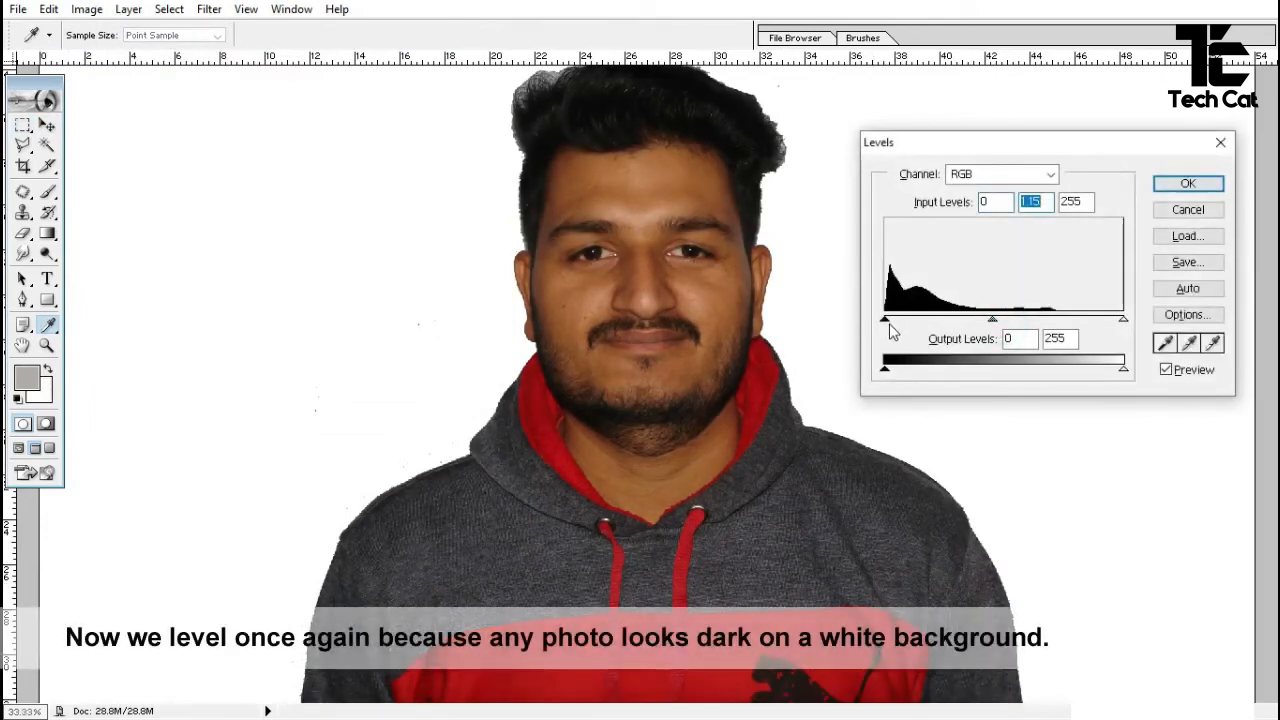
{"action": "left_click_drag", "start_coordinate": [887, 320], "coordinate": [891, 320]}
{"action": "left_click_drag", "start_coordinate": [1125, 321], "coordinate": [1120, 319]}
{"action": "left_click", "coordinate": [1122, 320]}
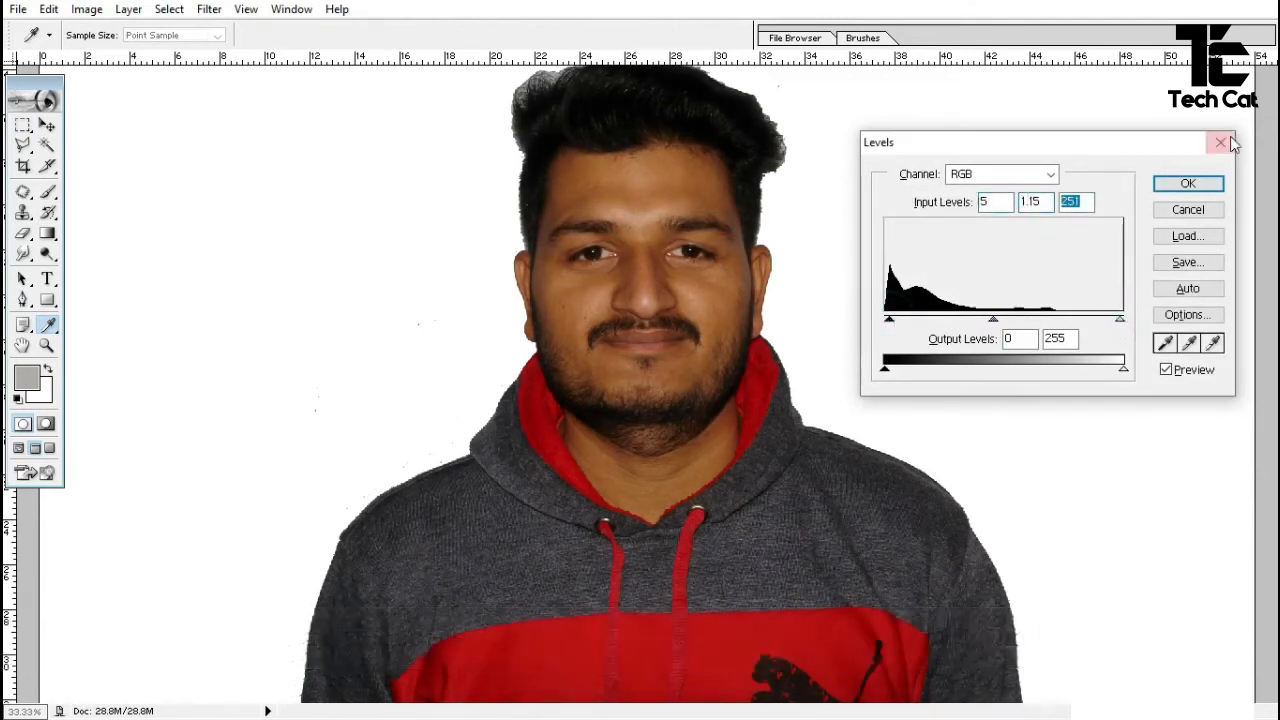
{"action": "left_click", "coordinate": [1187, 184]}
Shift the portrait's midtones slightly towards red with Color Balance, preserving luminosity
{"action": "key", "text": "m"}
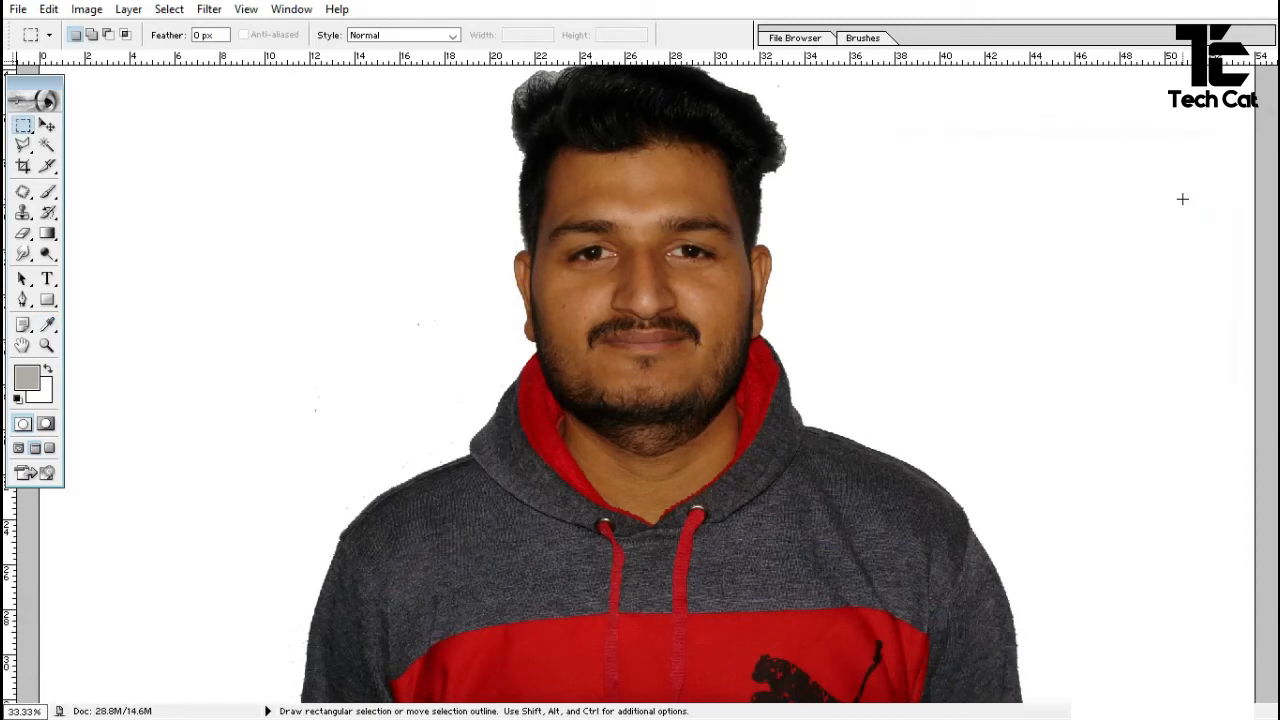
{"action": "key", "text": "alt+i"}
{"action": "key", "text": "a"}
{"action": "key", "text": "b"}
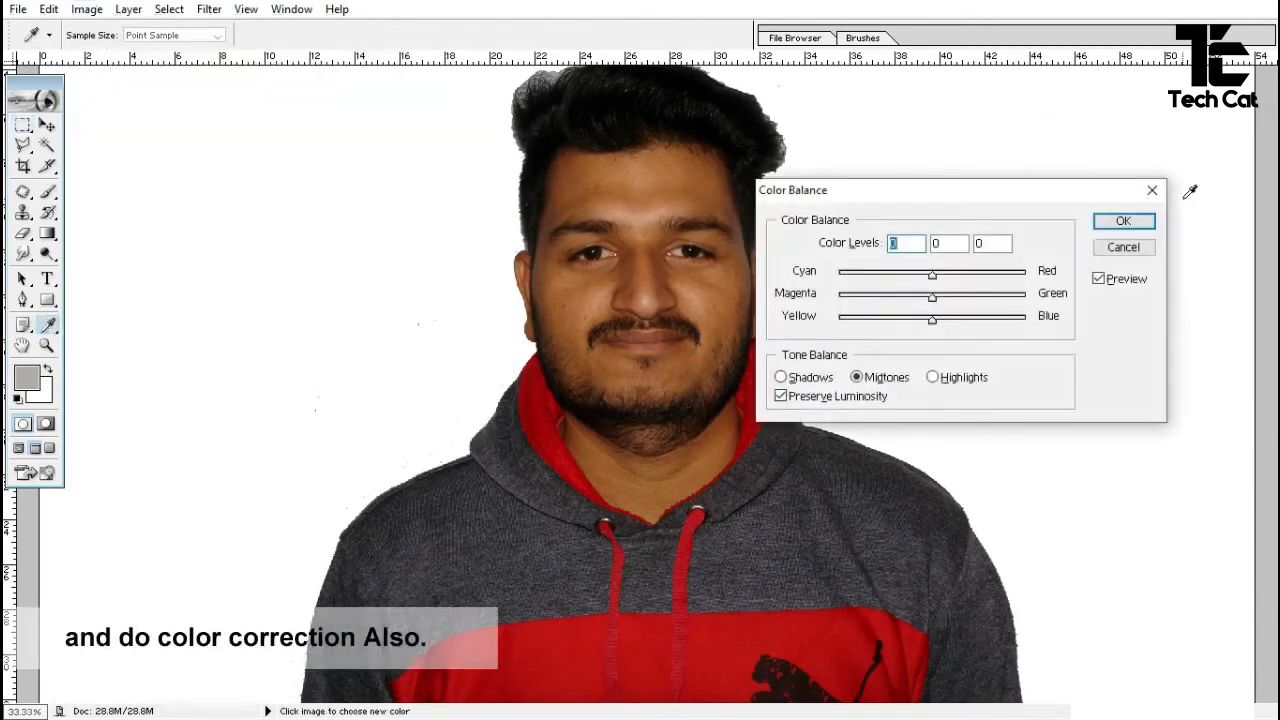
{"action": "left_click_drag", "start_coordinate": [932, 273], "coordinate": [940, 283]}
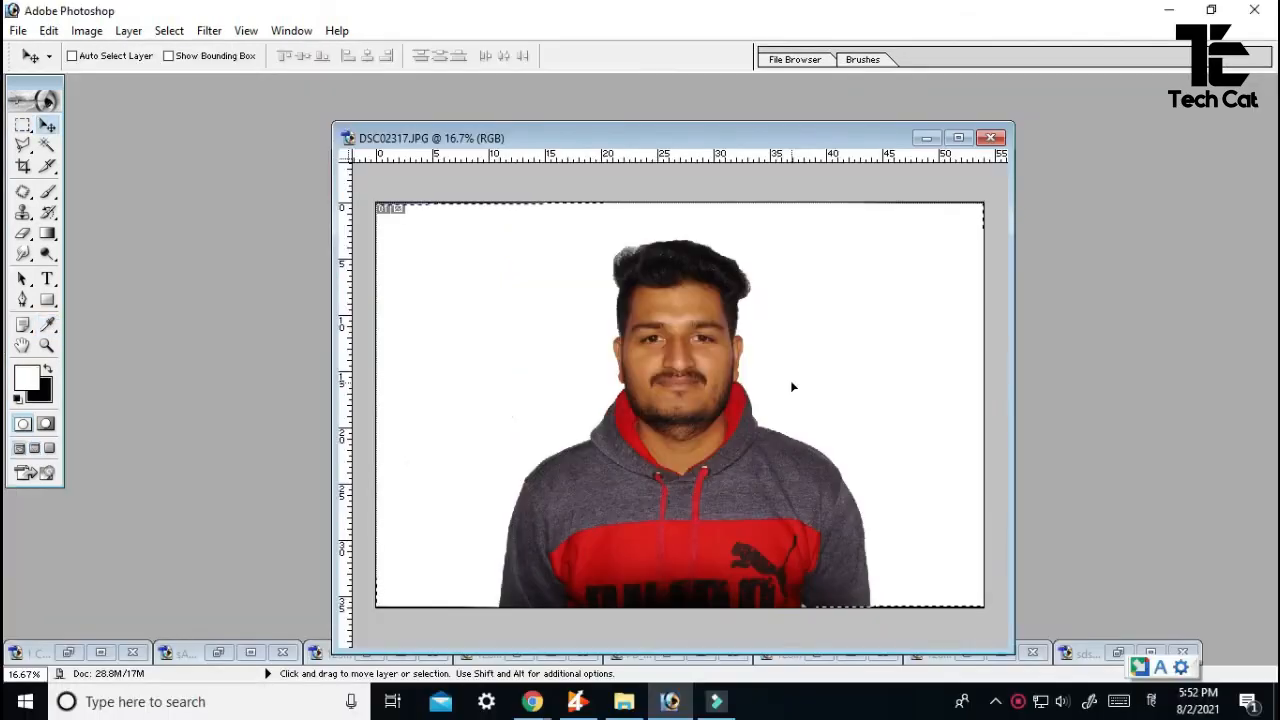
Set the Crop tool to a width of 1.4 in, a height of 1.8 in and a resolution of 200 pixels/inch
{"action": "key", "text": "c"}
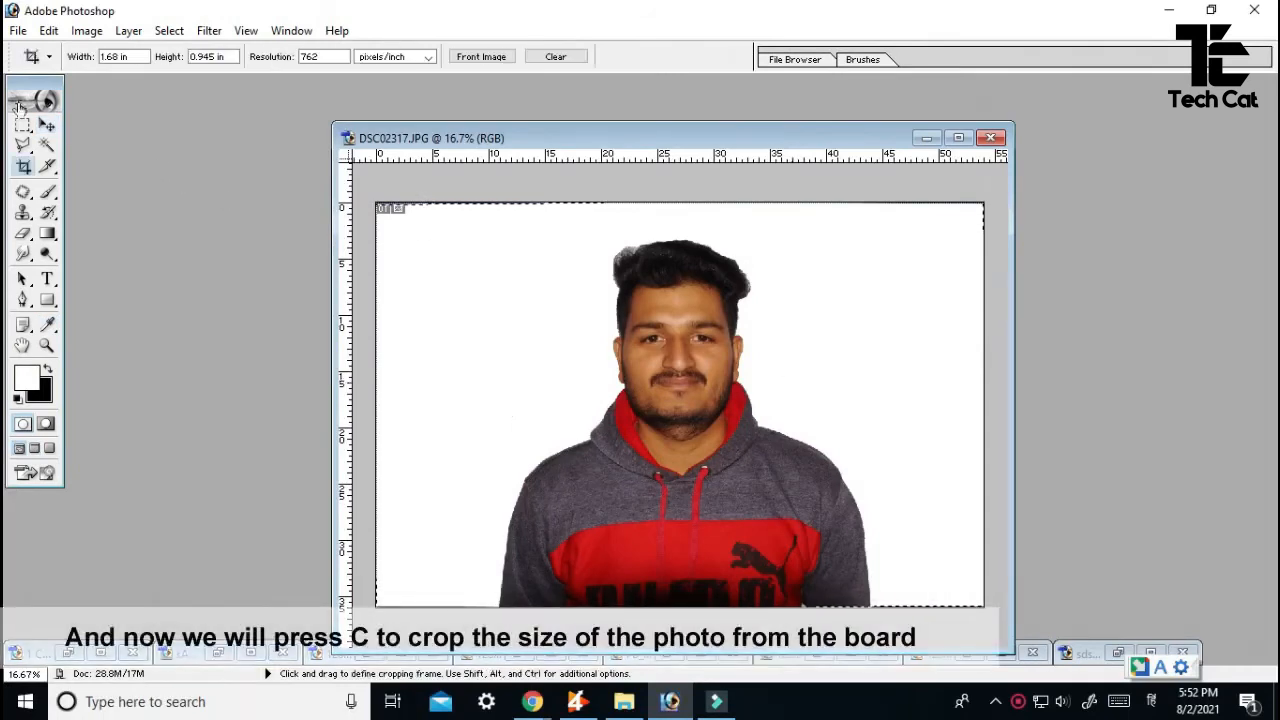
{"action": "left_click", "coordinate": [124, 56]}
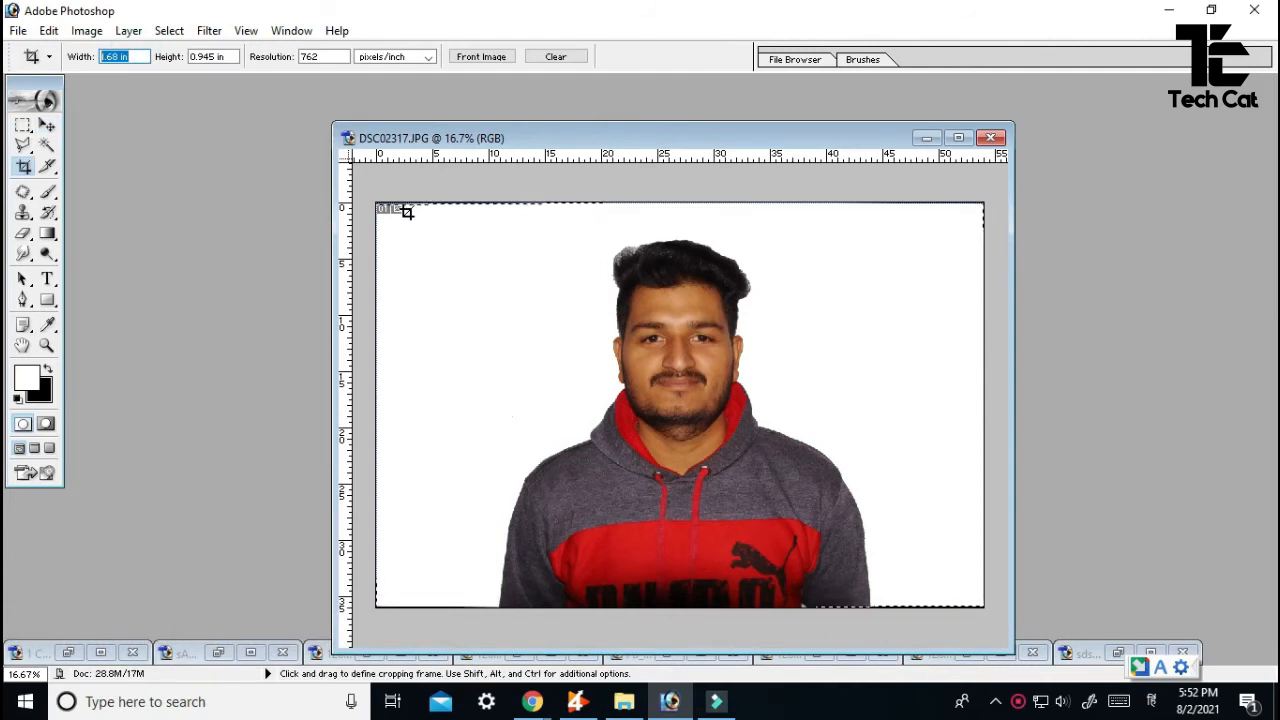
{"action": "type", "text": "1.4"}
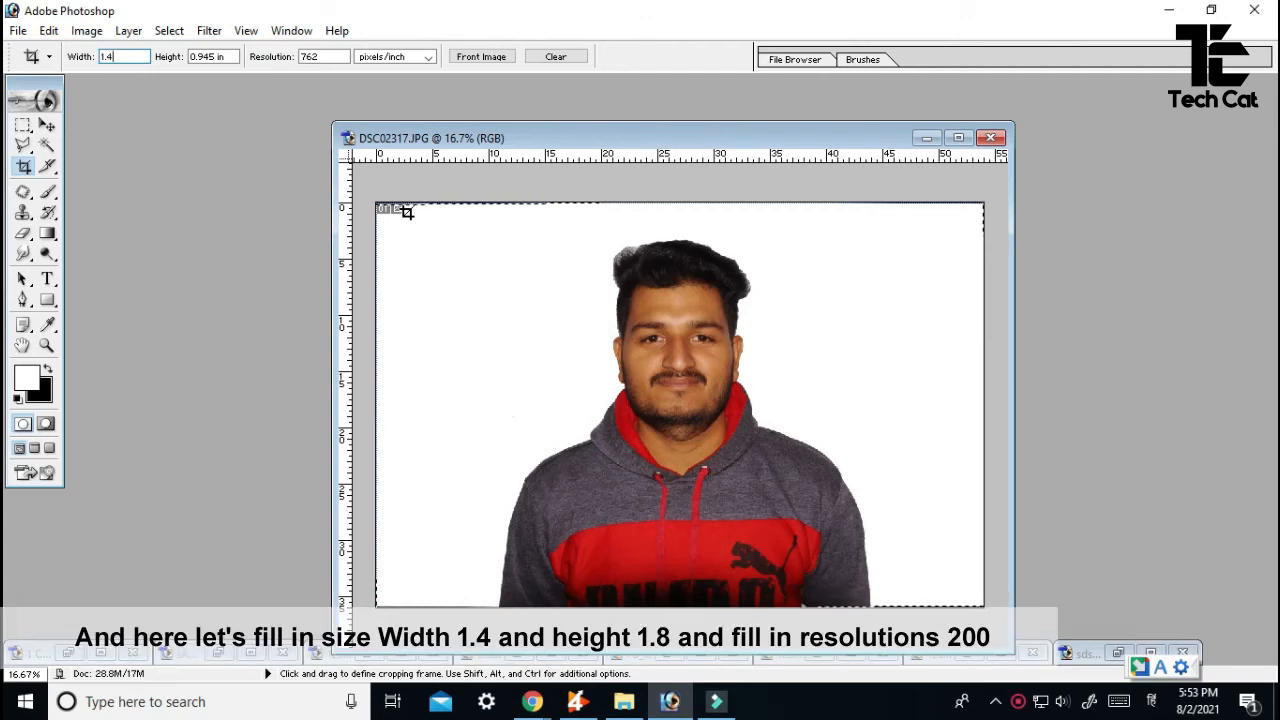
{"action": "left_click", "coordinate": [231, 58]}
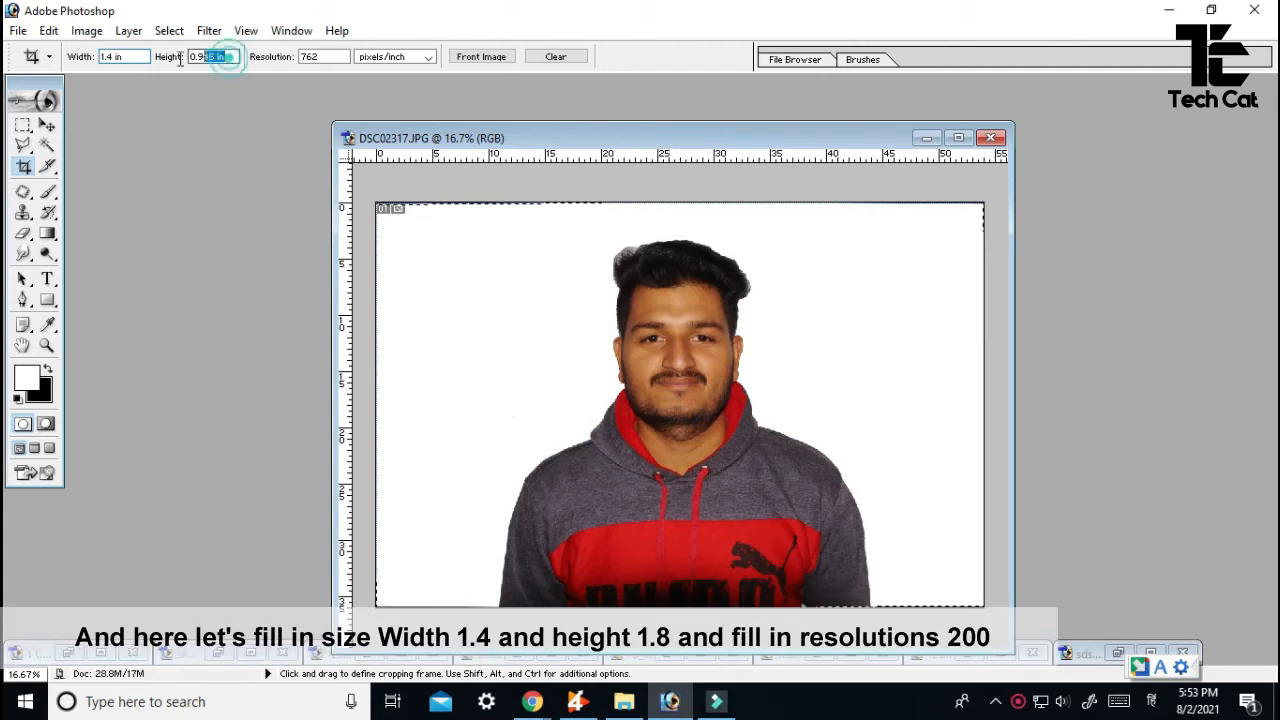
{"action": "type", "text": "1"}
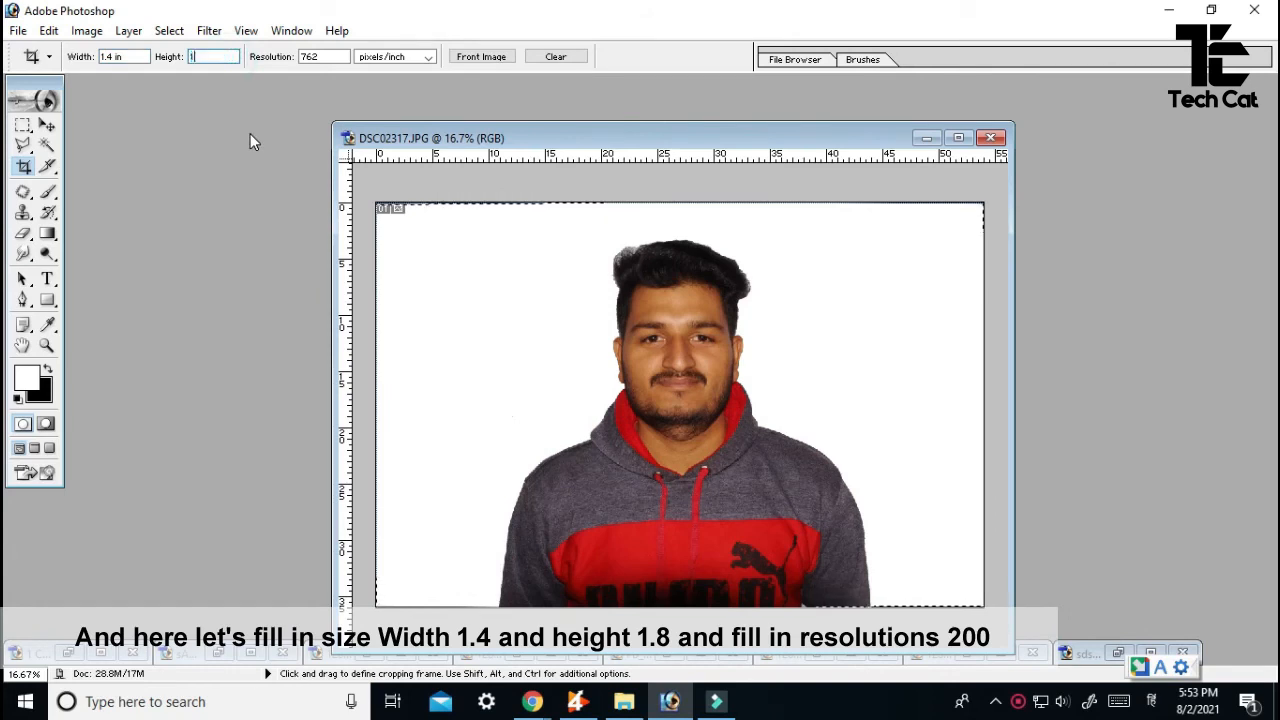
{"action": "type", "text": ".8"}
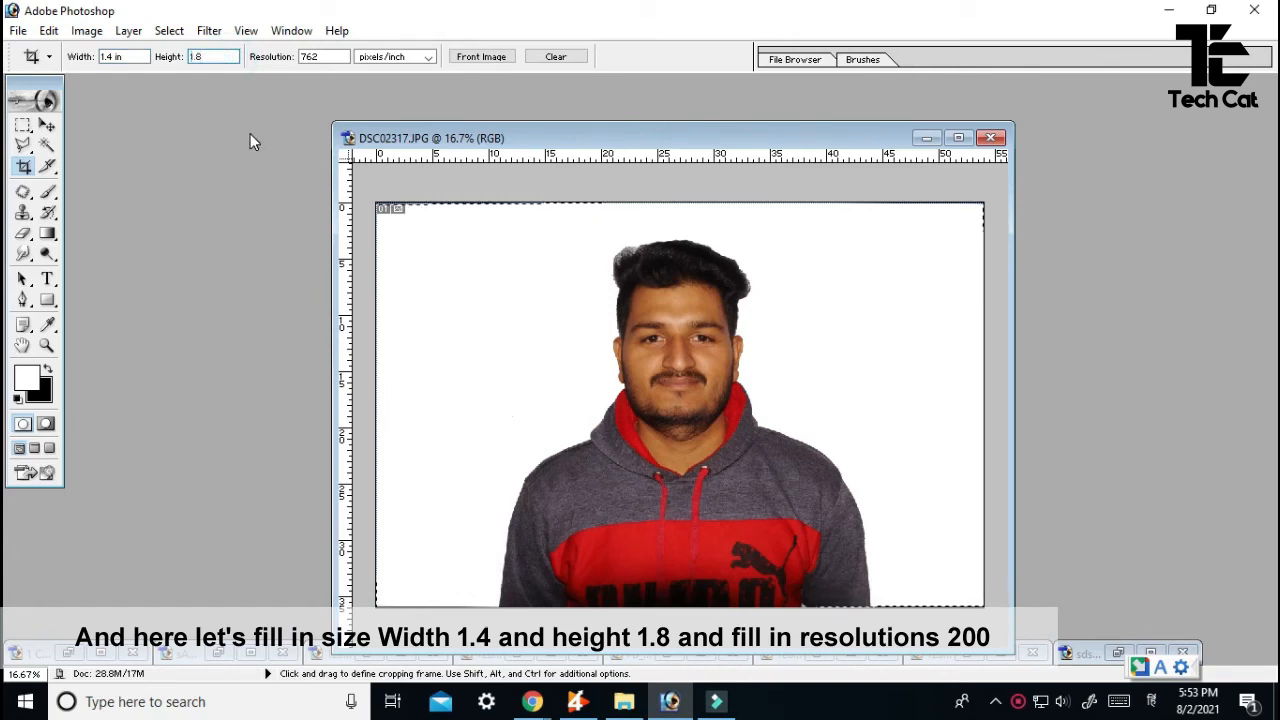
{"action": "left_click", "coordinate": [316, 58]}
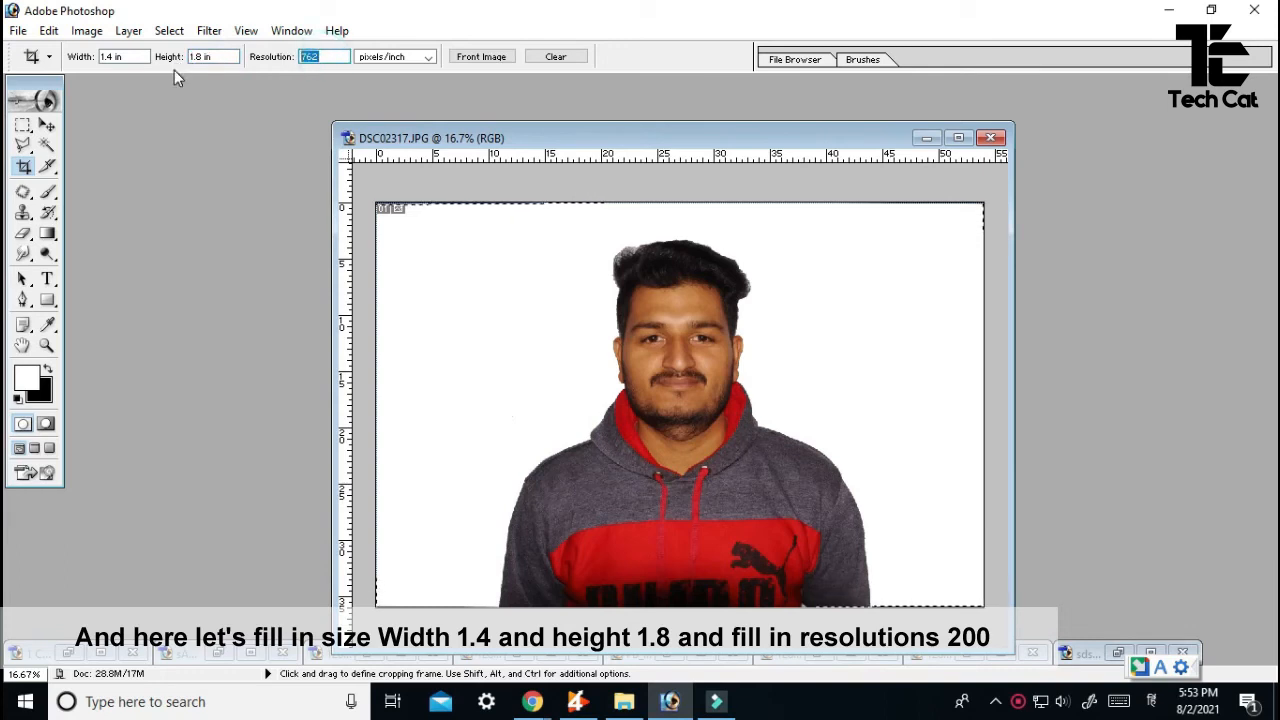
{"action": "type", "text": "200"}
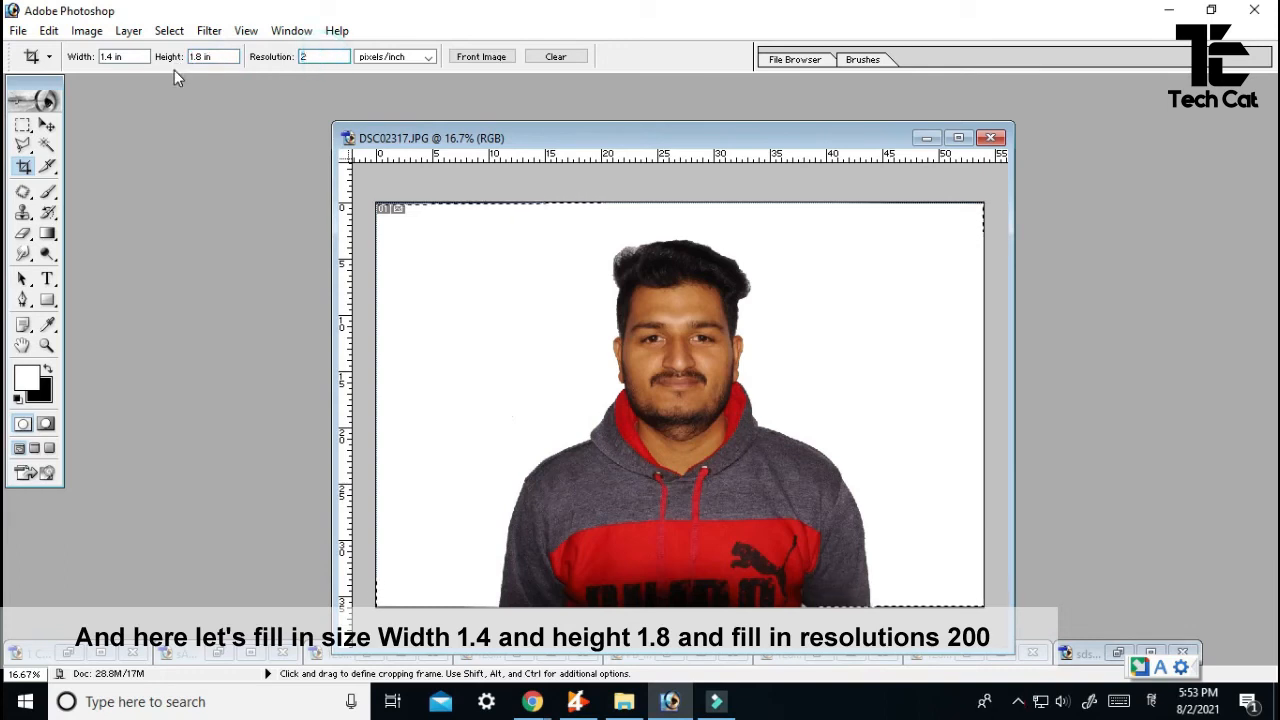
{"action": "key", "text": "Return"}
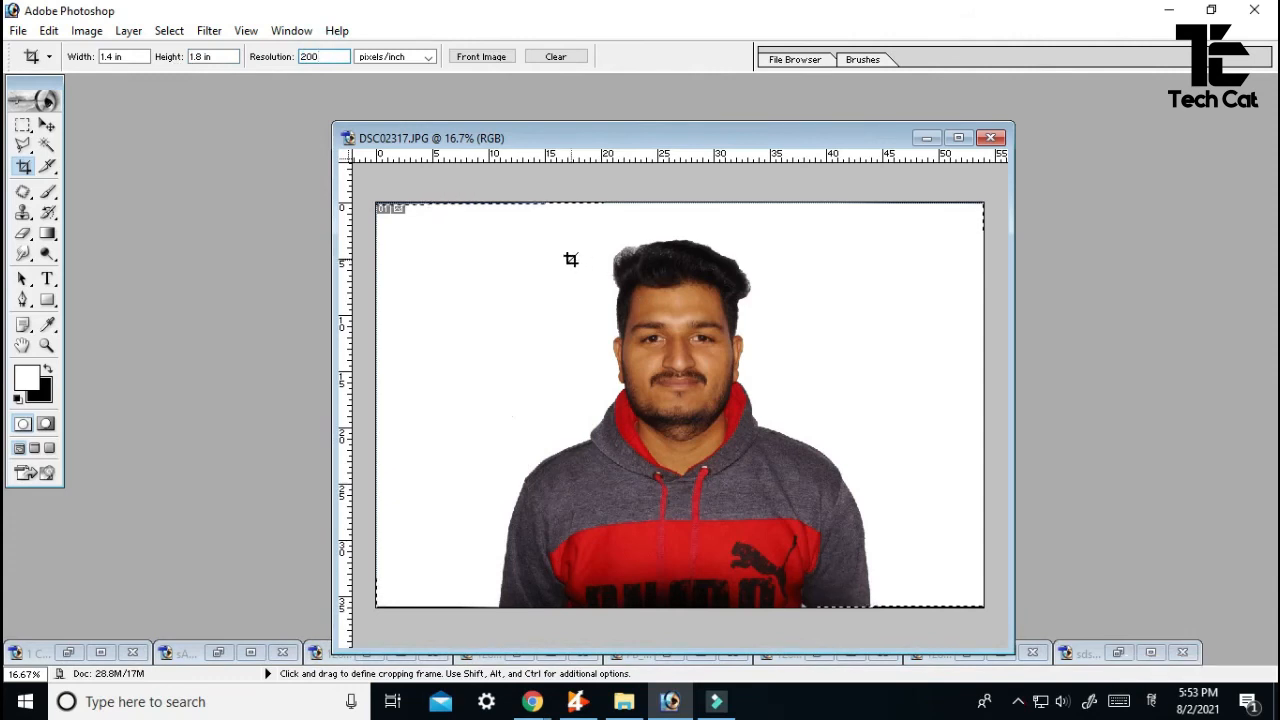
Crop the portrait to the man's head and chest, with the frame centred on his face and a small margin above his hair
{"action": "left_click_drag", "start_coordinate": [529, 227], "coordinate": [894, 578]}
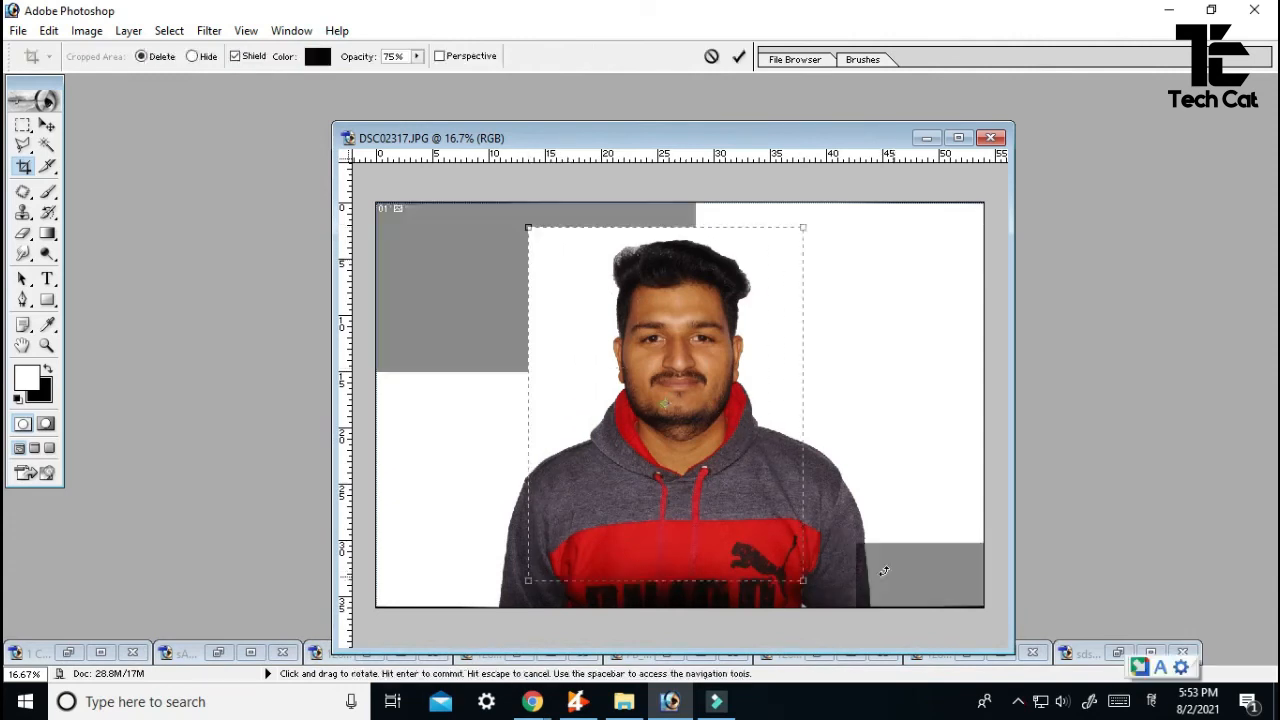
{"action": "left_click_drag", "start_coordinate": [717, 542], "coordinate": [735, 537]}
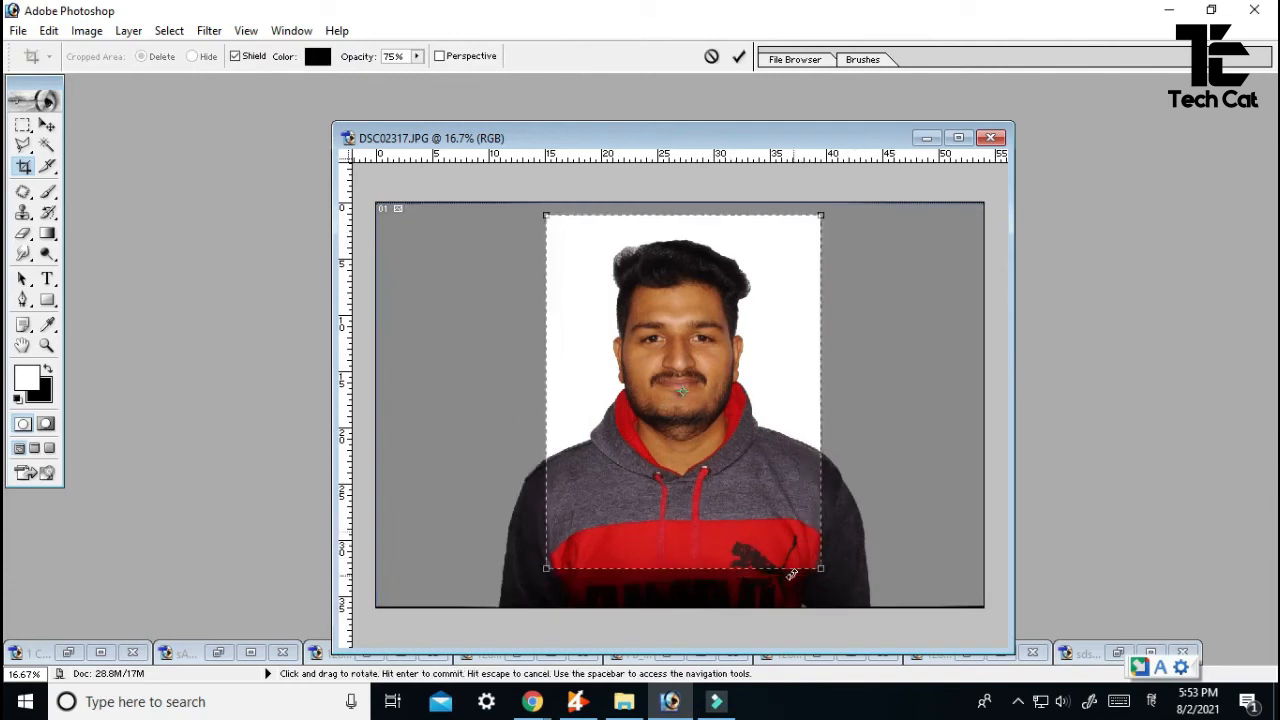
{"action": "left_click_drag", "start_coordinate": [820, 568], "coordinate": [810, 557]}
{"action": "left_click_drag", "start_coordinate": [752, 510], "coordinate": [748, 508]}
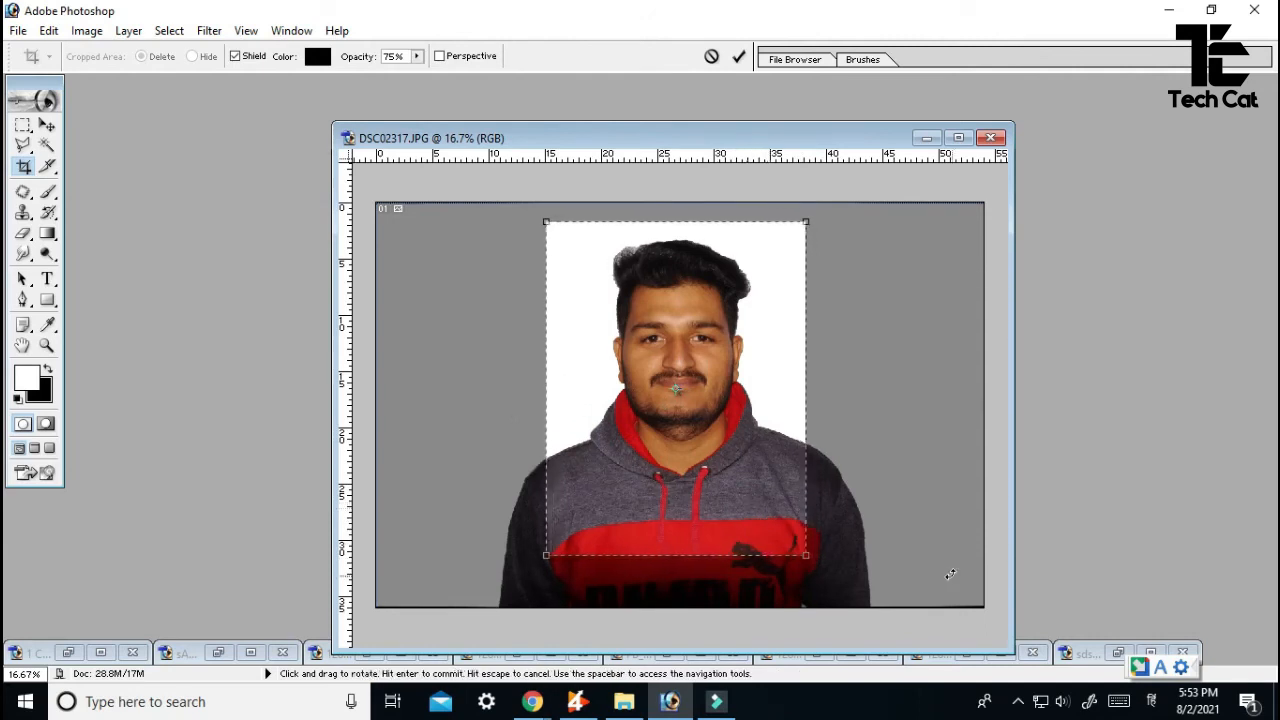
{"action": "key", "text": "Right"}
{"action": "key", "text": "Right"}
{"action": "key", "text": "Right"}
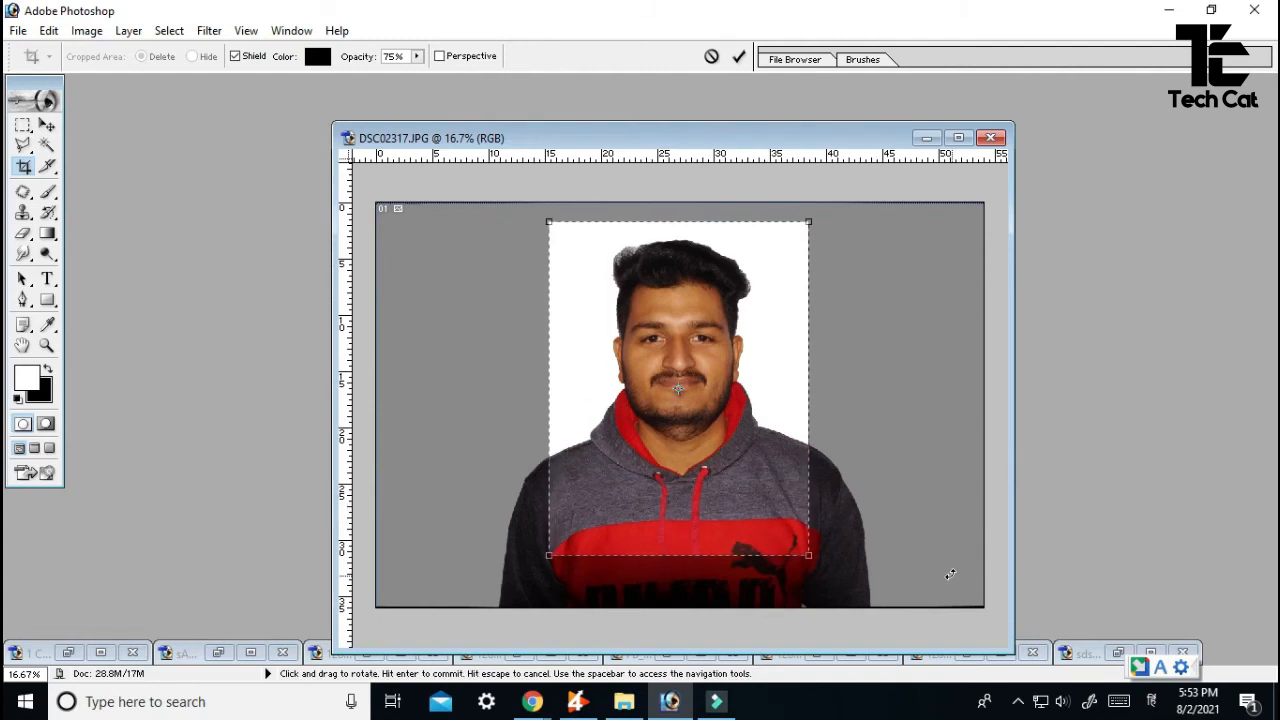
{"action": "key", "text": "Return"}
Copy the cropped photo and create a new white RGB document with the 4 x 6 preset at 200 pixels/inch
{"action": "key", "text": "ctrl+c"}
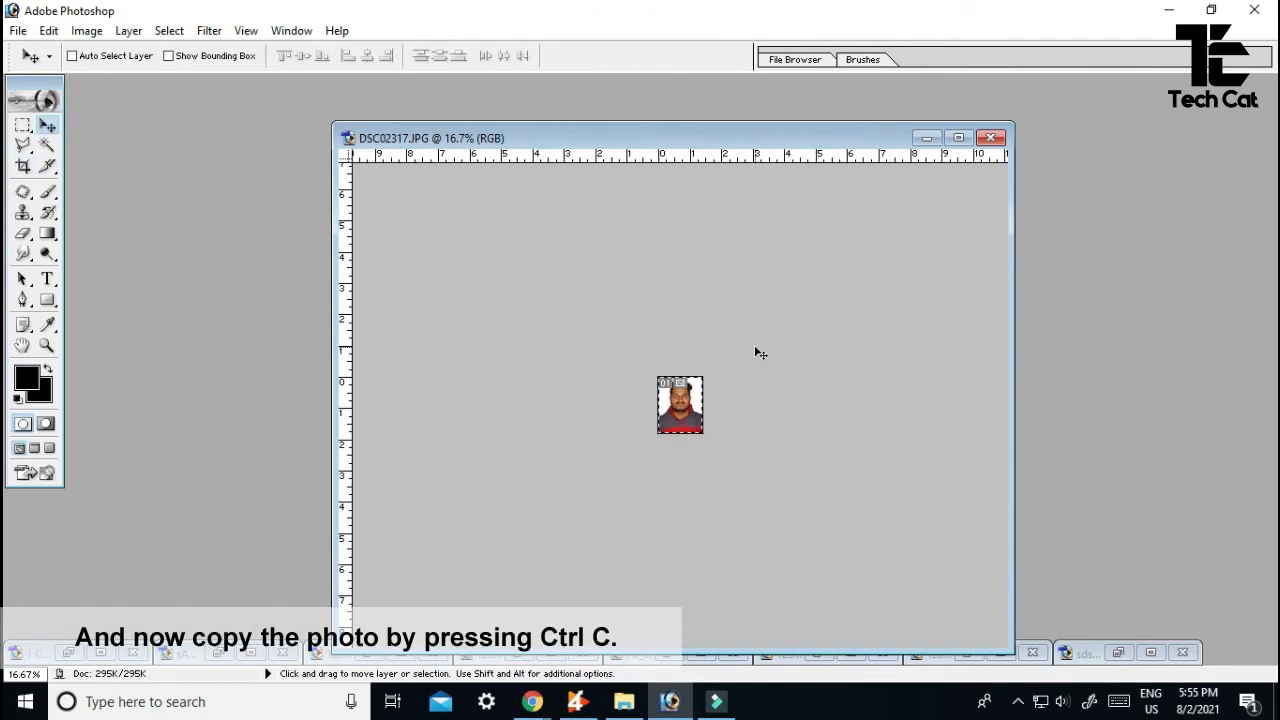
{"action": "key", "text": "ctrl+n"}
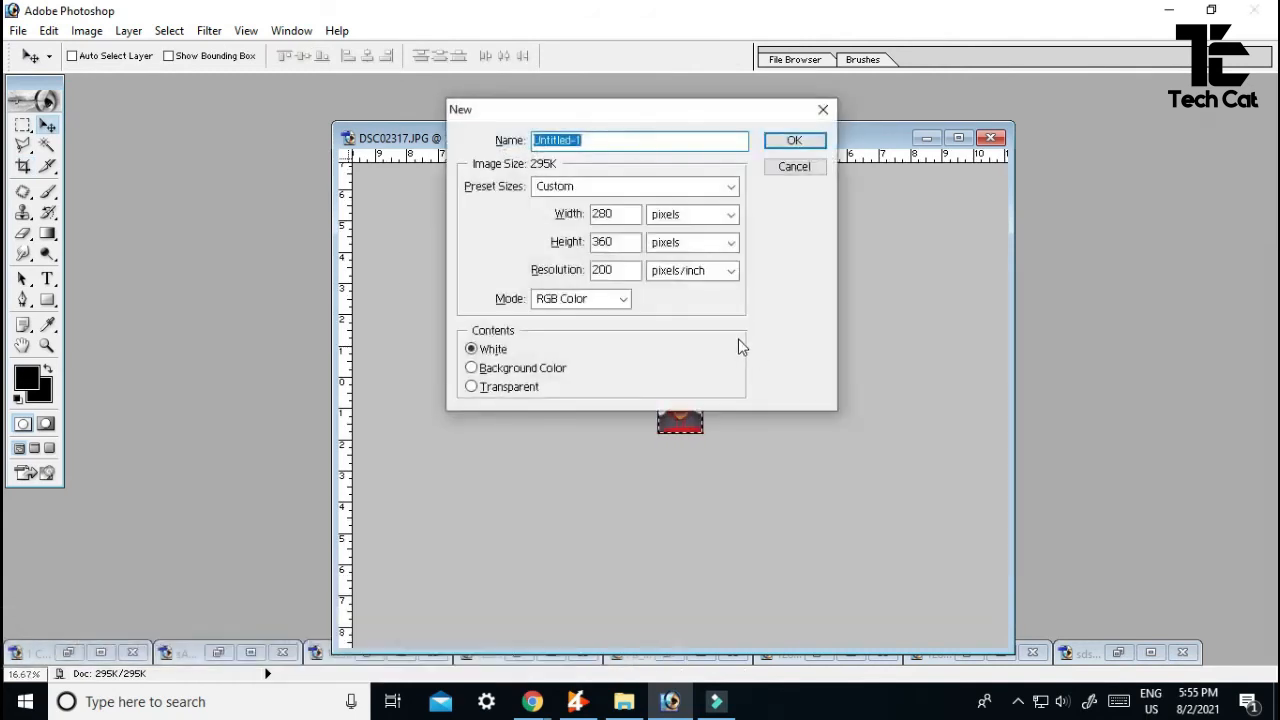
{"action": "left_click", "coordinate": [692, 186]}
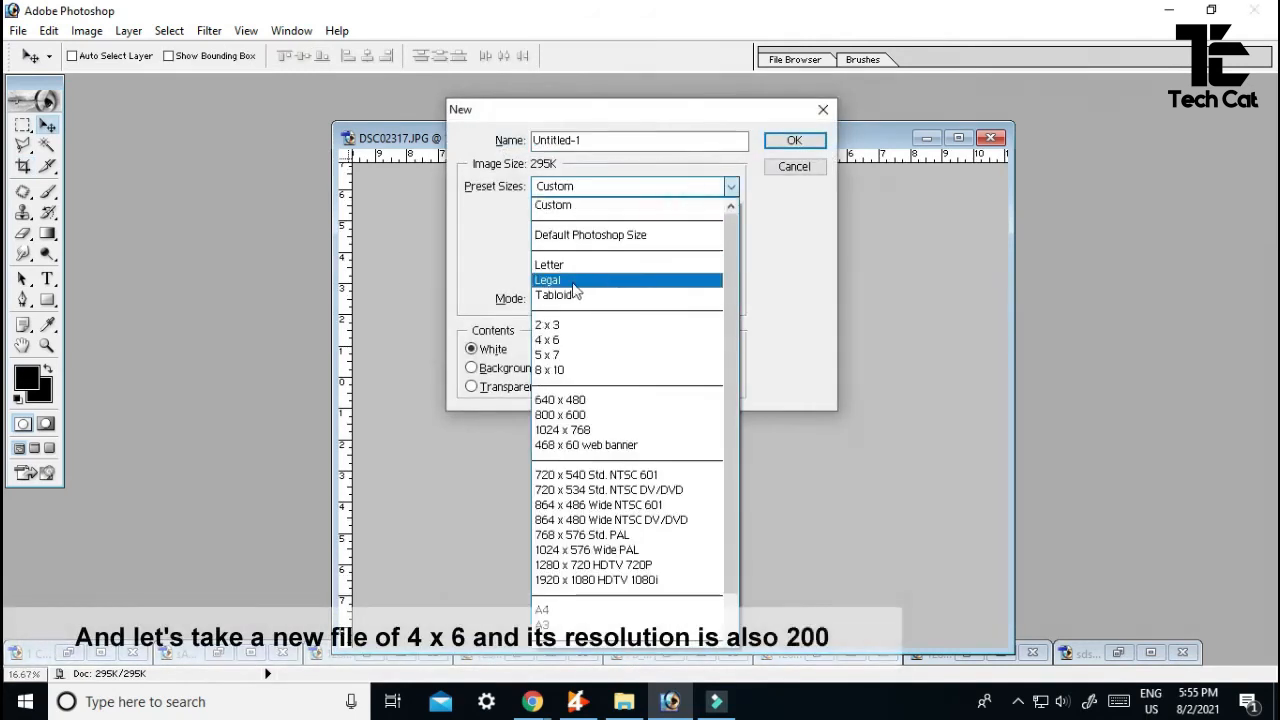
{"action": "left_click", "coordinate": [637, 340]}
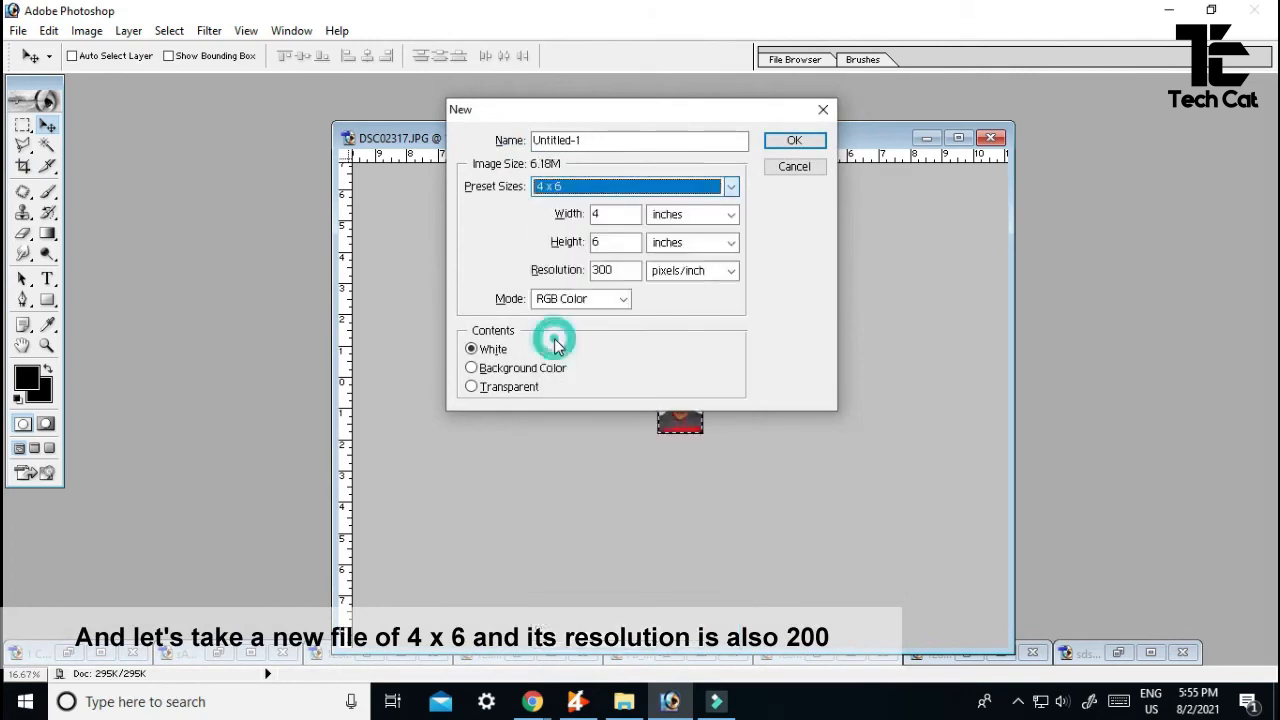
{"action": "double_click", "coordinate": [615, 270]}
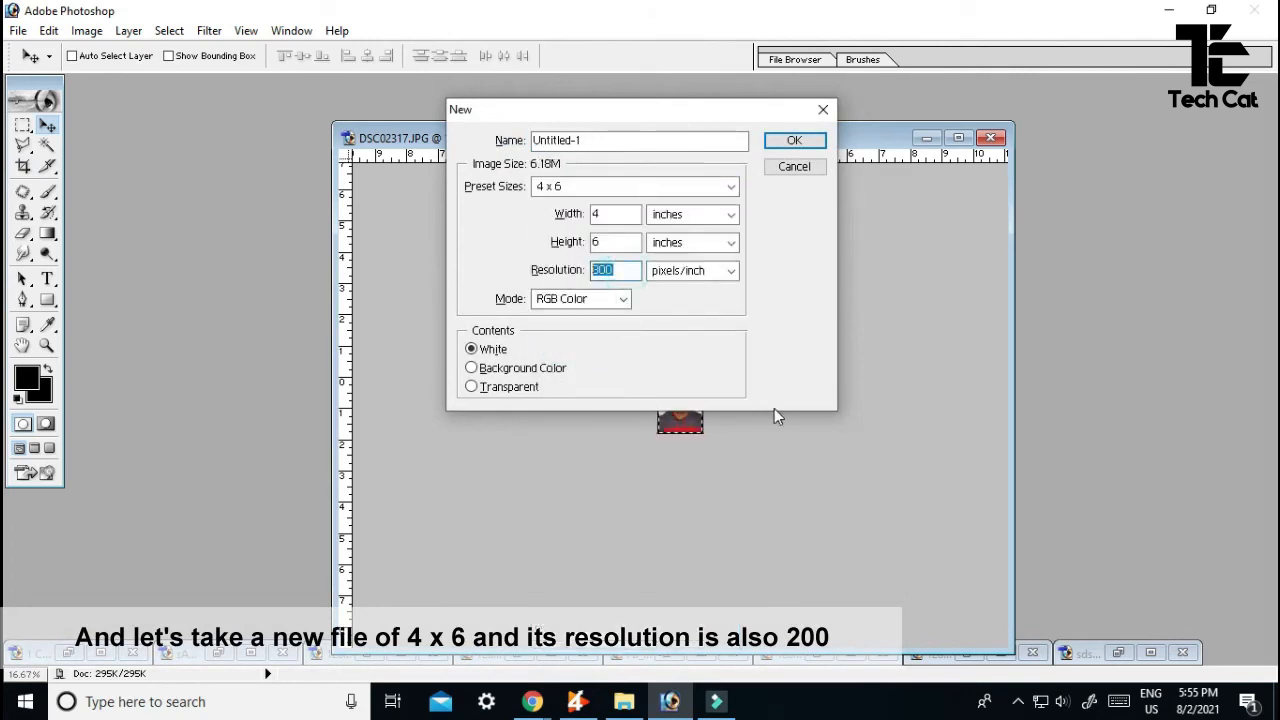
{"action": "type", "text": "200"}
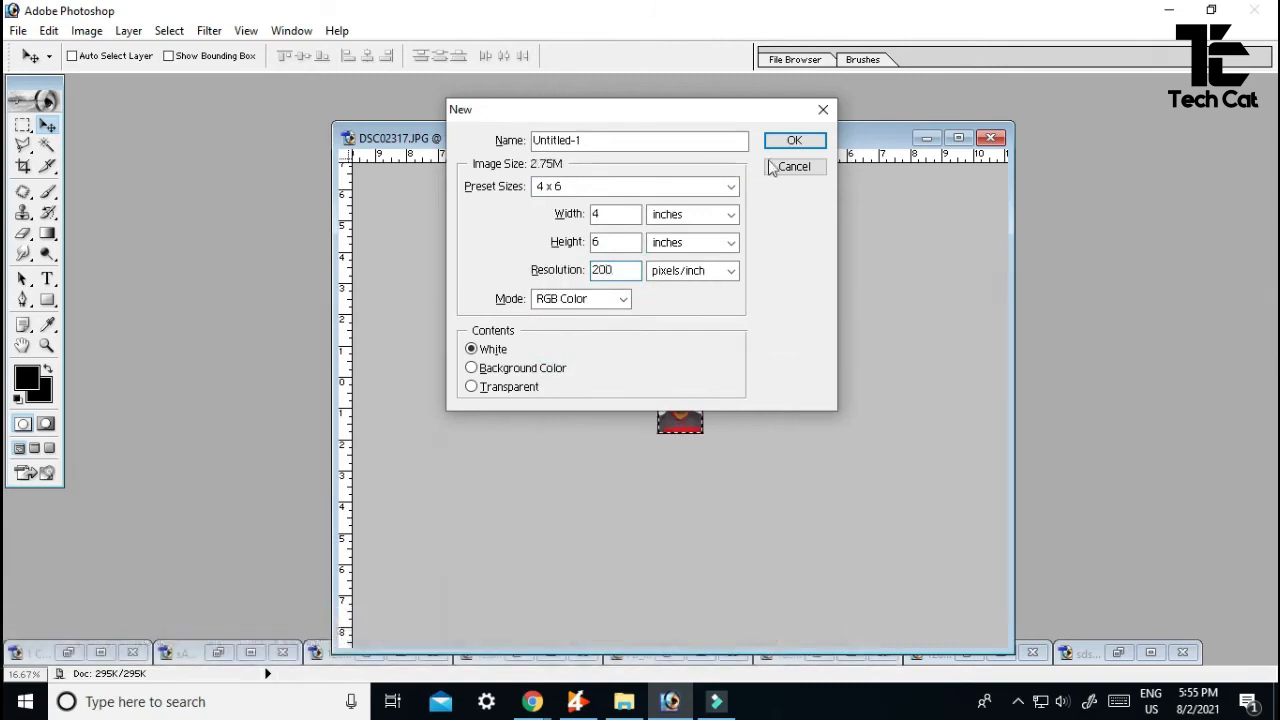
{"action": "left_click", "coordinate": [794, 140]}
Rotate the blank canvas 90° into landscape orientation
{"action": "key", "text": "alt"}
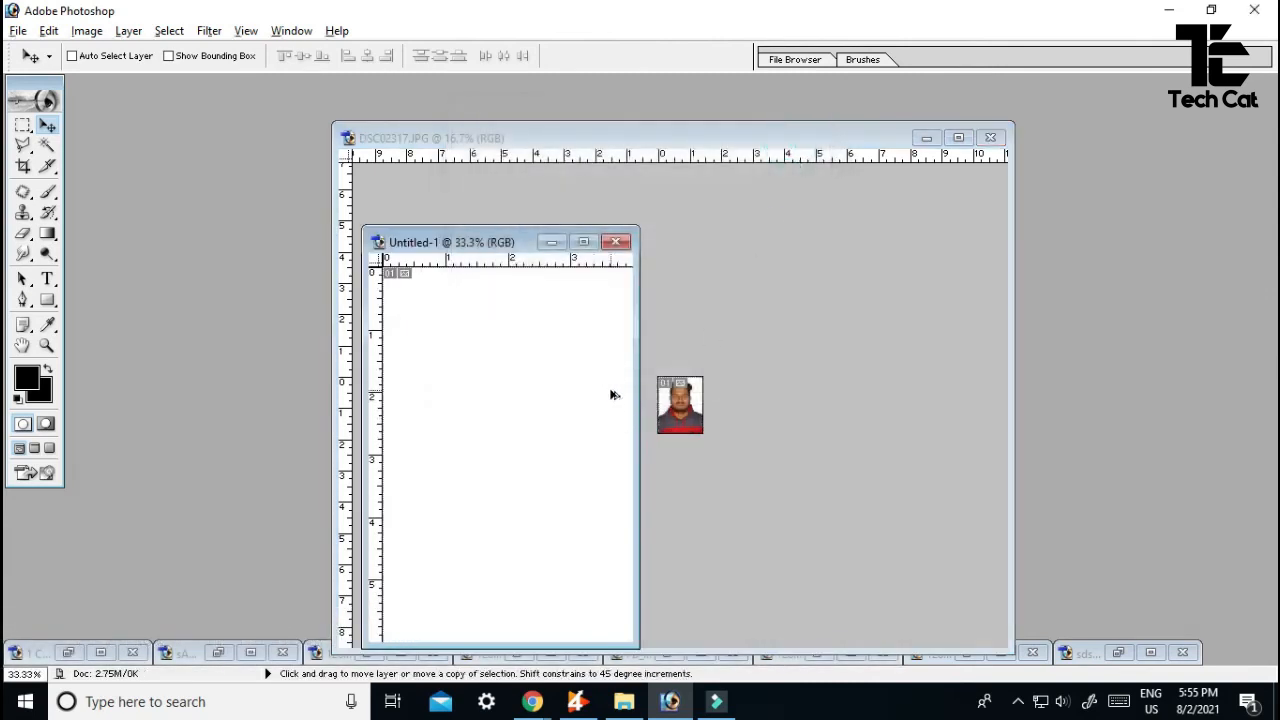
{"action": "key", "text": "alt+i"}
{"action": "key", "text": "e"}
{"action": "key", "text": "9"}
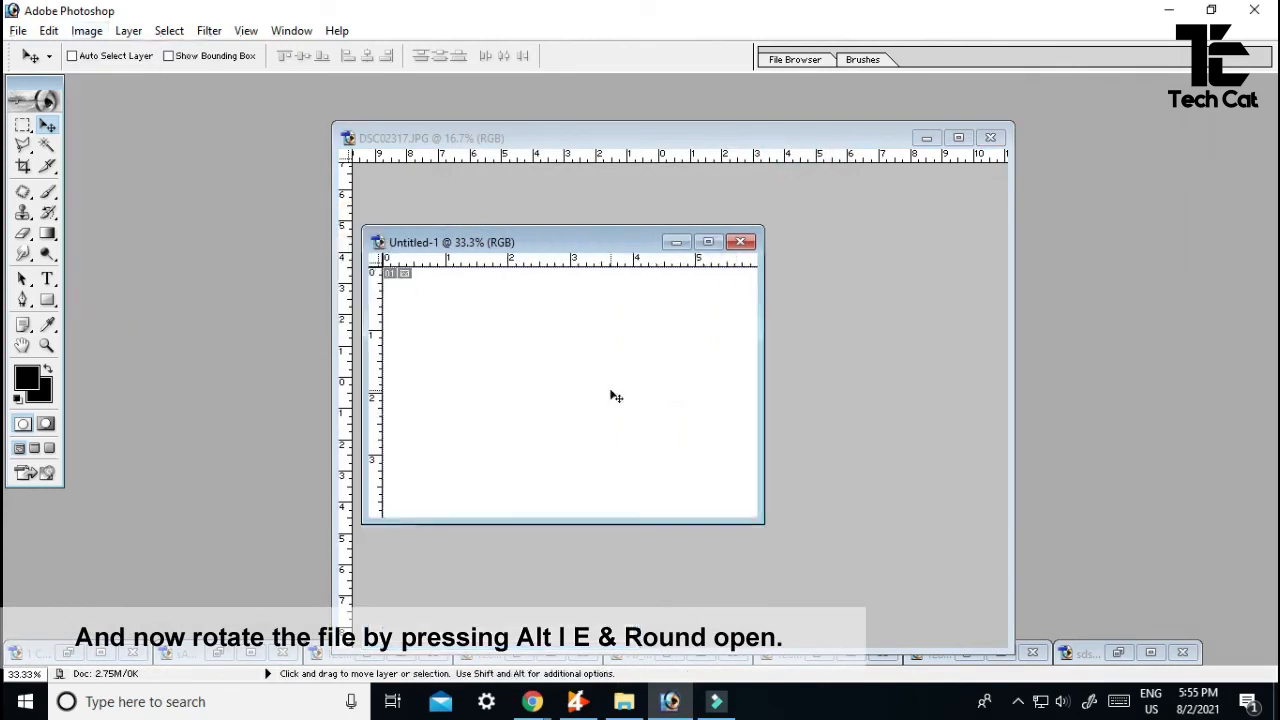
Paste the copied photo into the landscape document, show it in full-screen view and move the photo to the canvas's upper-left corner
{"action": "key", "text": "ctrl+v"}
{"action": "key", "text": "f"}
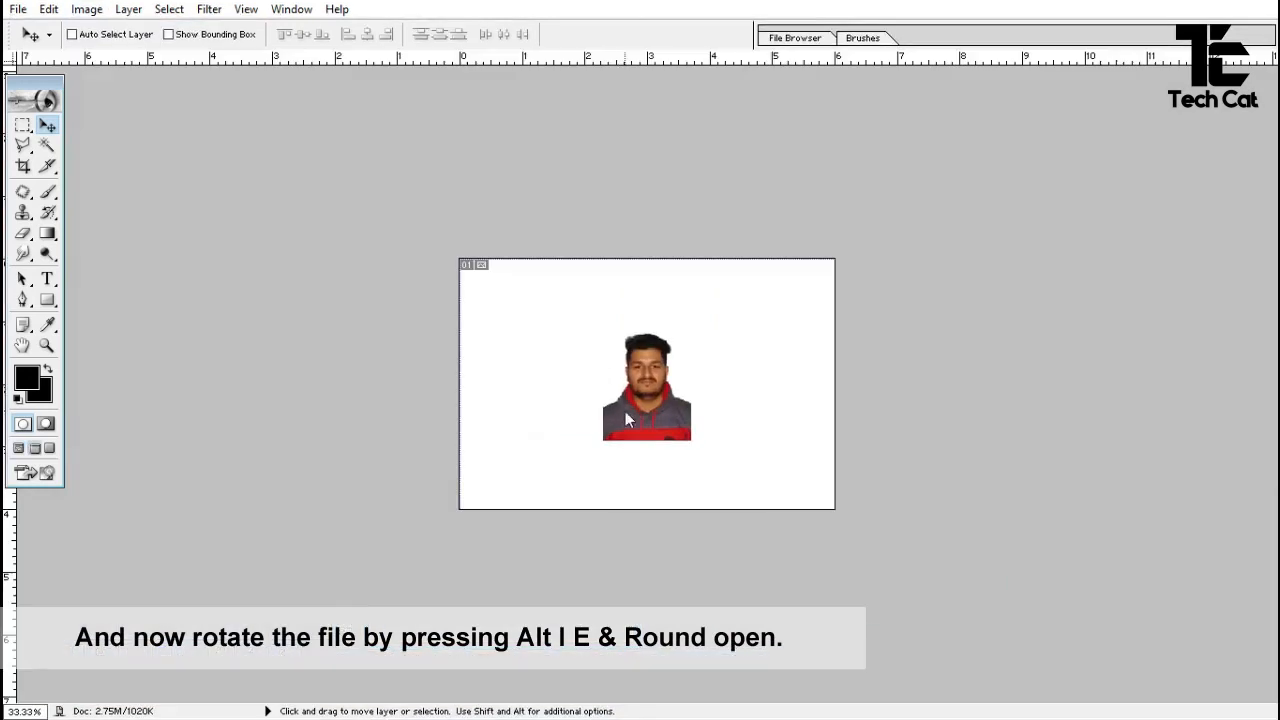
{"action": "left_click_drag", "start_coordinate": [645, 424], "coordinate": [516, 366]}
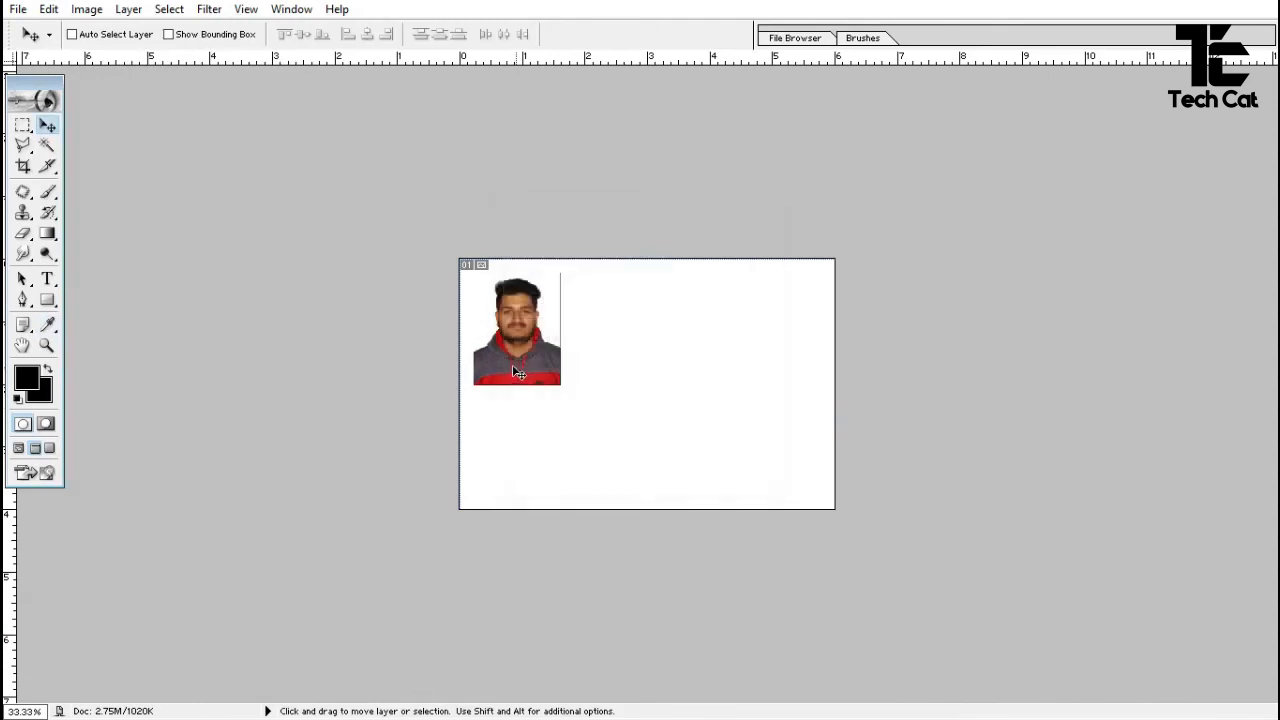
Select the photo's layer, place a duplicate of it directly to its right, and merge the two photos into one layer
{"action": "right_click", "coordinate": [510, 356]}
{"action": "left_click", "coordinate": [535, 363]}
{"action": "left_click_drag", "start_coordinate": [531, 361], "coordinate": [604, 367]}
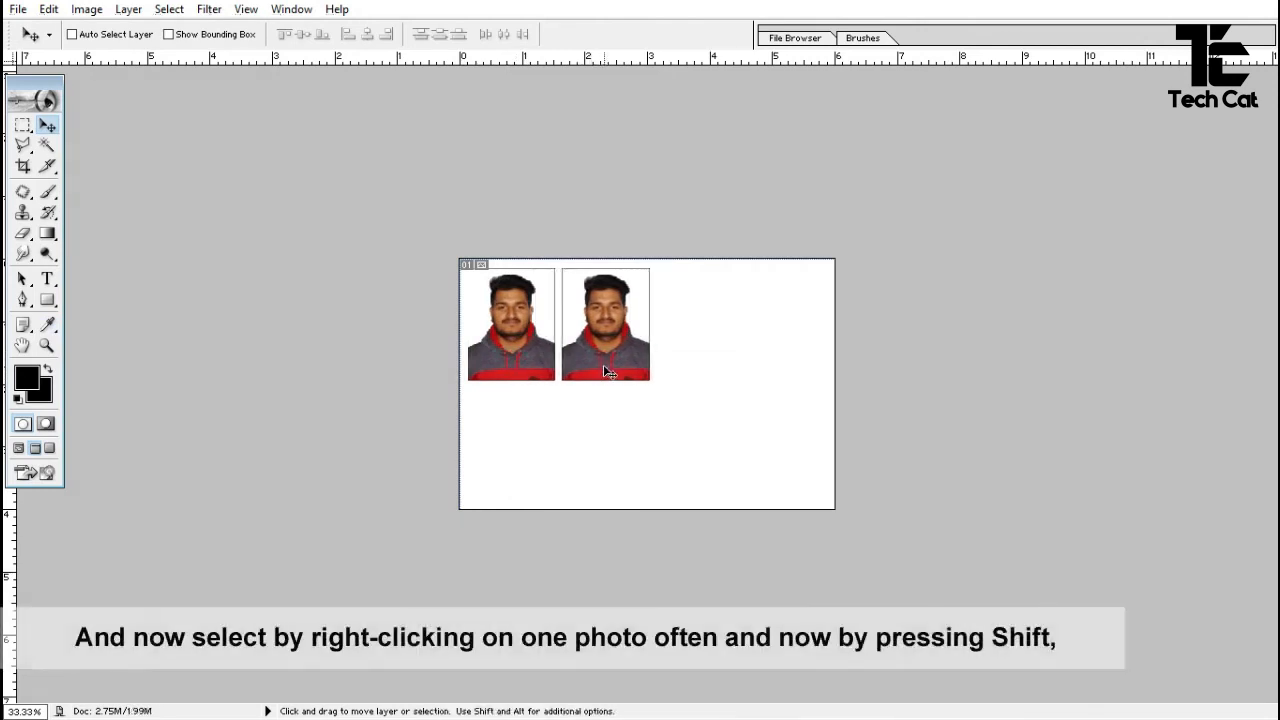
{"action": "key", "text": "ctrl+e"}
Duplicate the merged pair of photos to the right to form a row of four, nudging the new pair slightly right
{"action": "left_click_drag", "start_coordinate": [595, 369], "coordinate": [780, 348]}
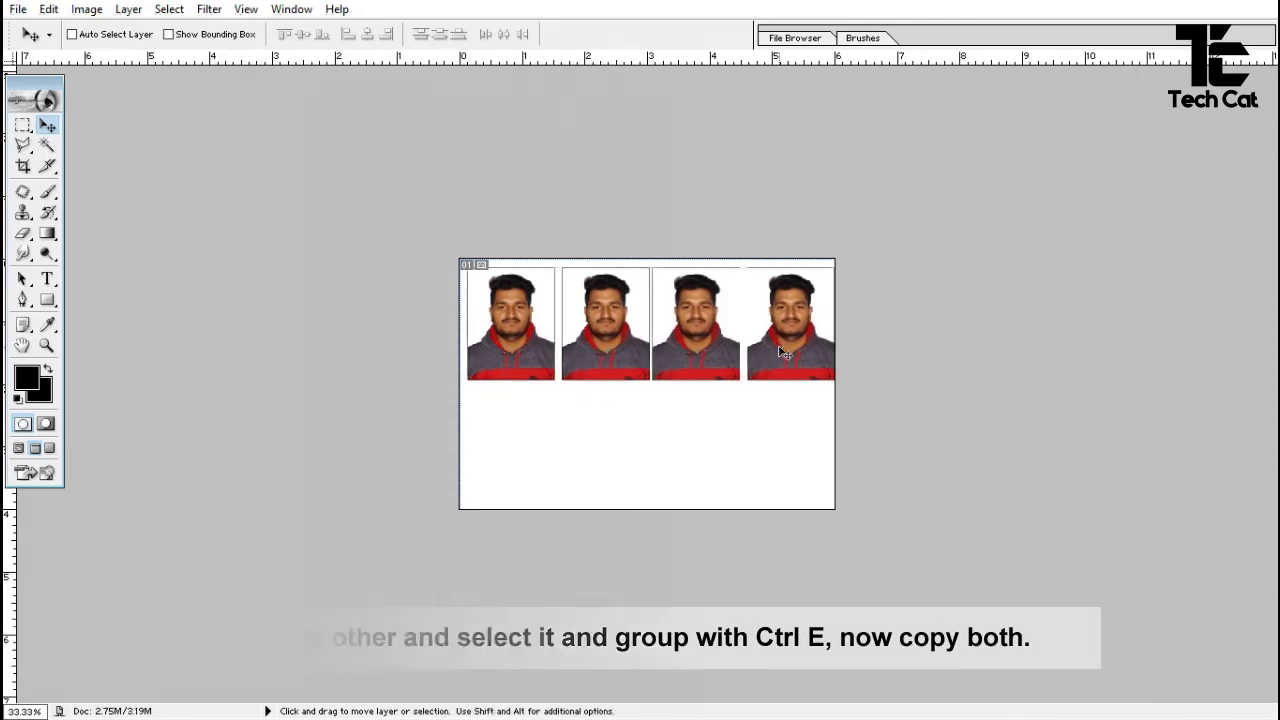
{"action": "key", "text": "Right"}
{"action": "key", "text": "Right"}
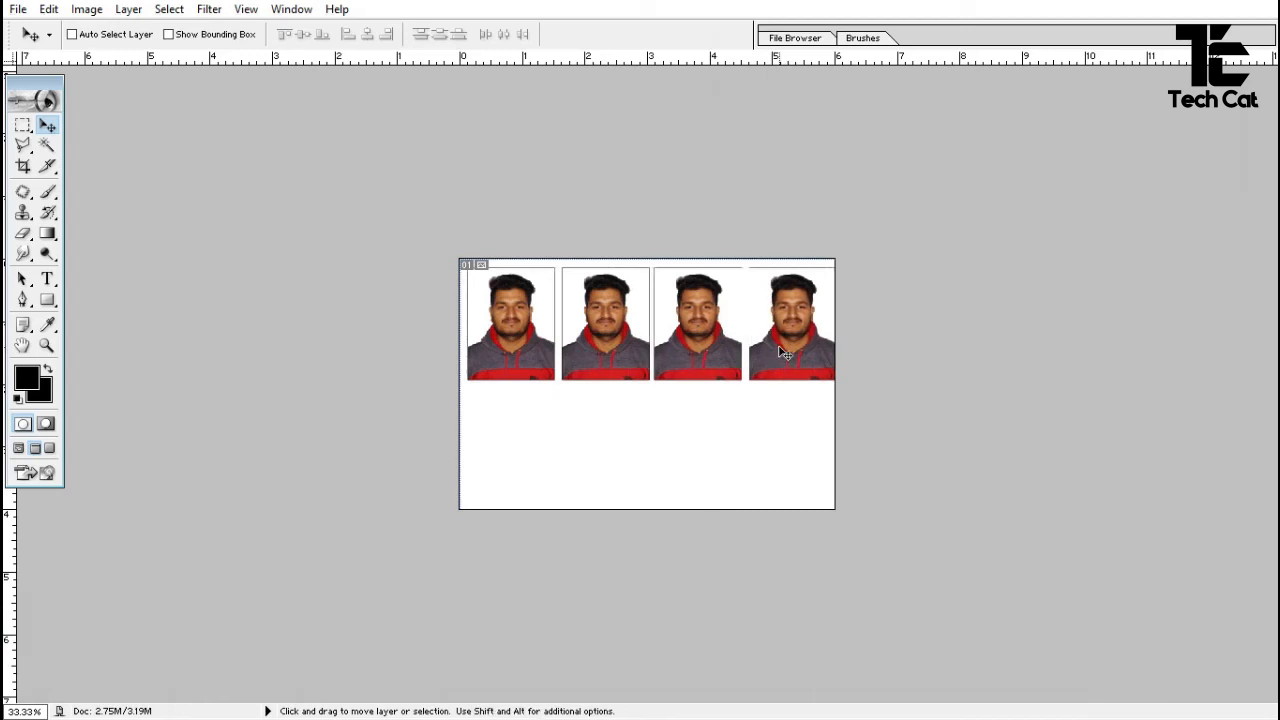
Merge the four photos into one layer and nudge the row slightly left and up to fit the canvas
{"action": "key", "text": "ctrl+e"}
{"action": "key", "text": "Left"}
{"action": "key", "text": "Left"}
{"action": "key", "text": "Left"}
{"action": "key", "text": "Left"}
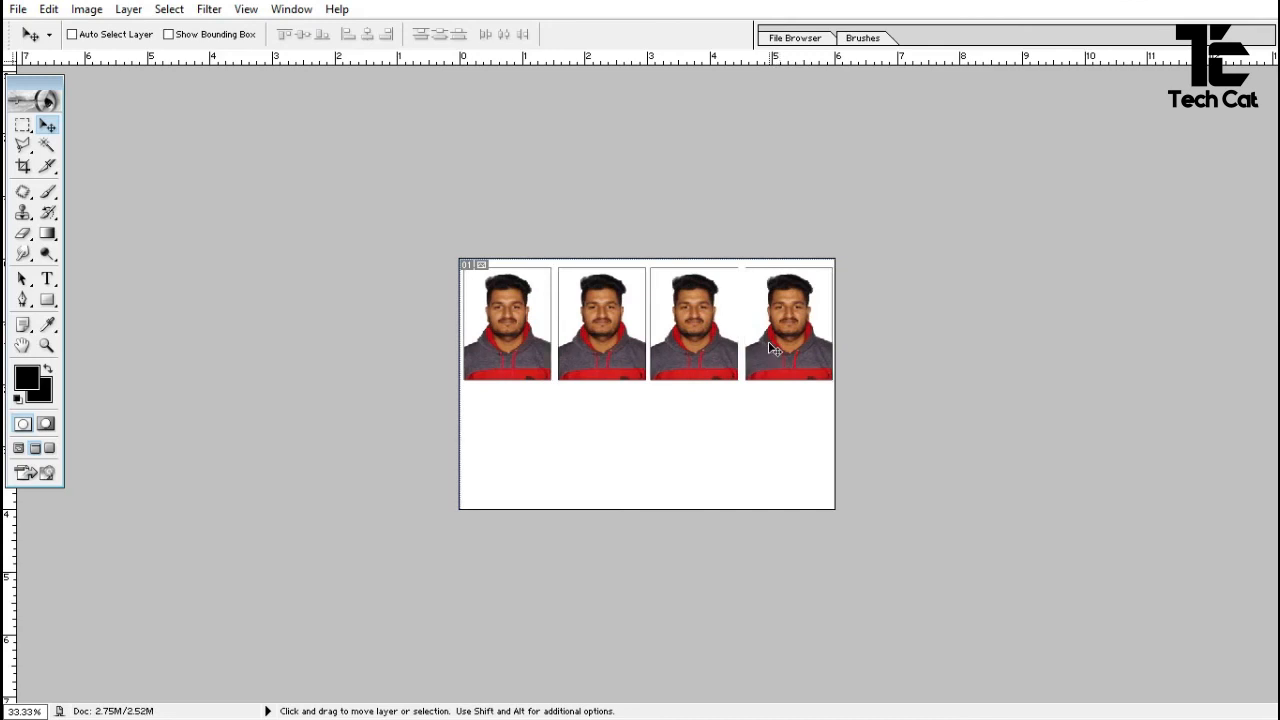
{"action": "key", "text": "Up"}
{"action": "key", "text": "Up"}
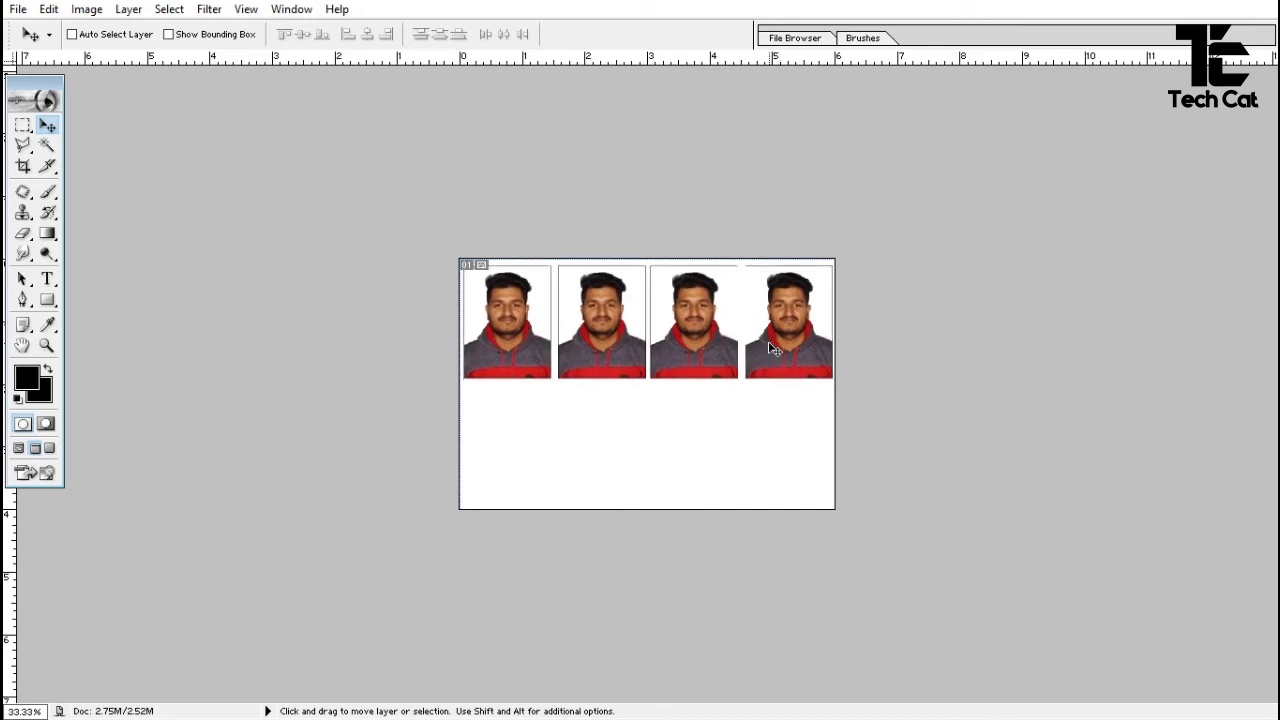
Duplicate the row of four photos directly below it and nudge both rows slightly down to centre them vertically on the canvas
{"action": "left_click_drag", "start_coordinate": [691, 362], "coordinate": [693, 481]}
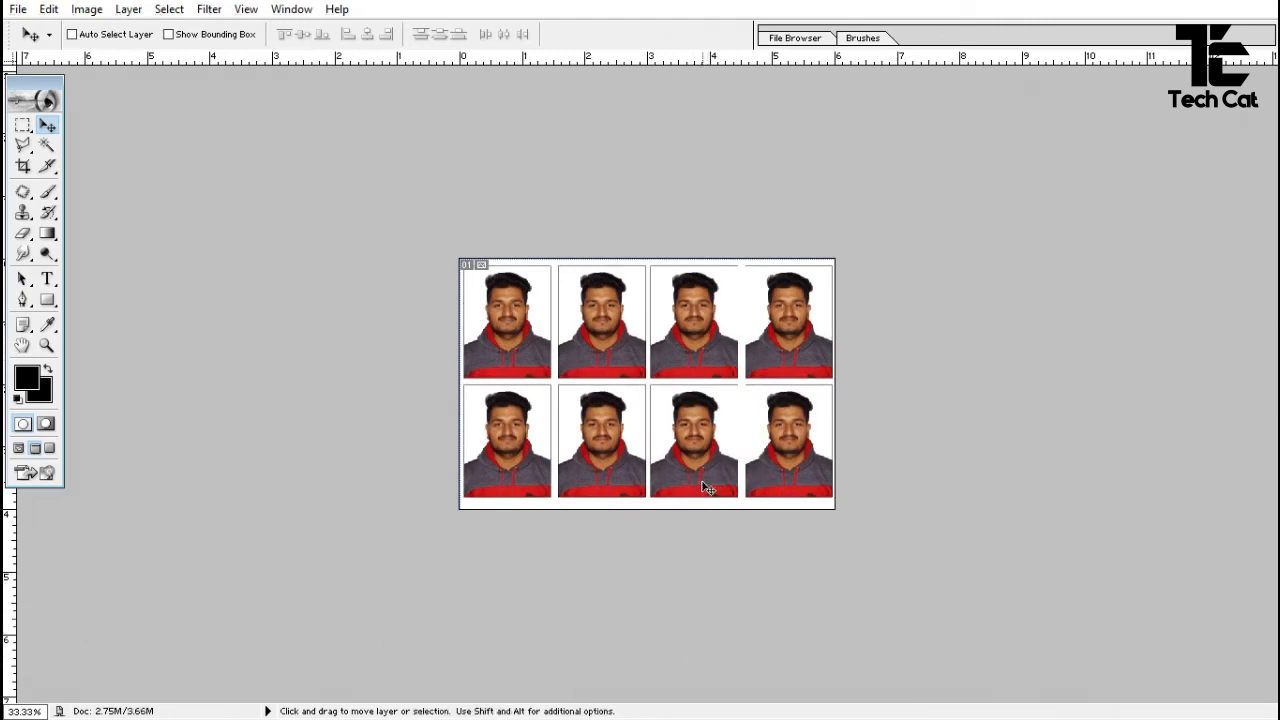
{"action": "key", "text": "Down"}
{"action": "key", "text": "Down"}
{"action": "key", "text": "Down"}
{"action": "key", "text": "Down"}
{"action": "key", "text": "Down"}
{"action": "key", "text": "Down"}
{"action": "key", "text": "Down"}
{"action": "key", "text": "Down"}
{"action": "key", "text": "Down"}
{"action": "key", "text": "Down"}
{"action": "key", "text": "Down"}
{"action": "key", "text": "Down"}
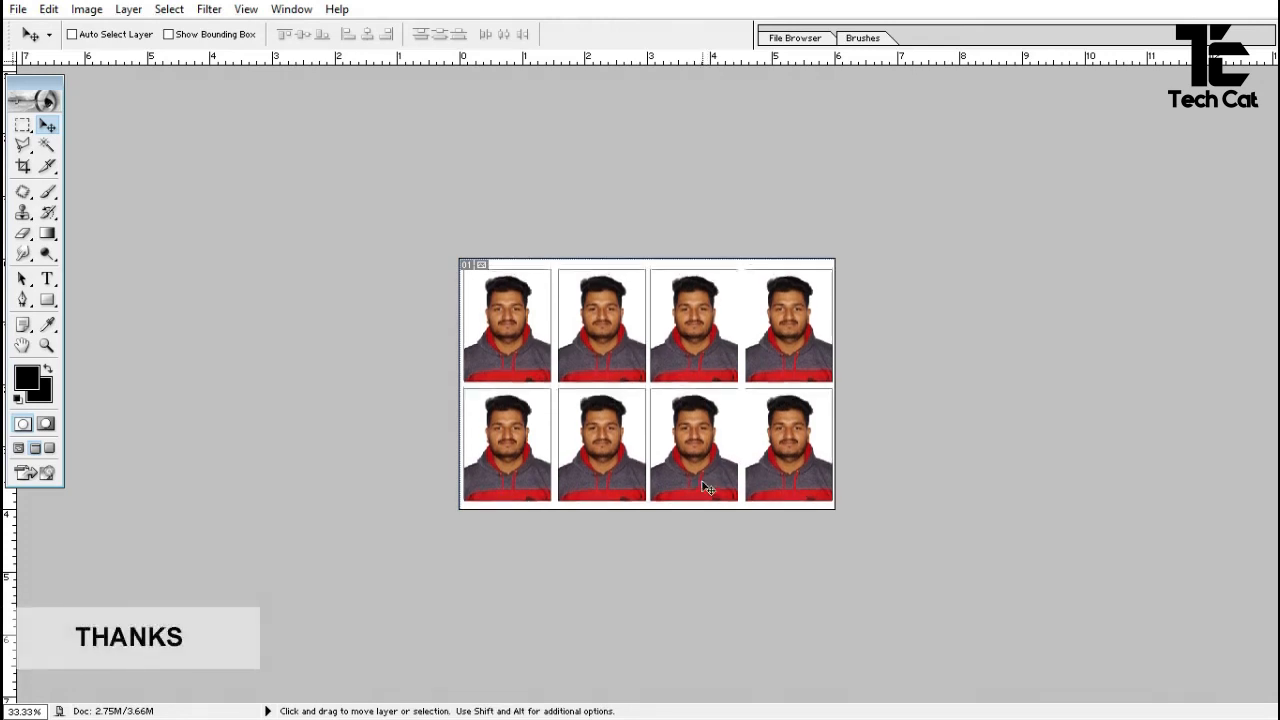